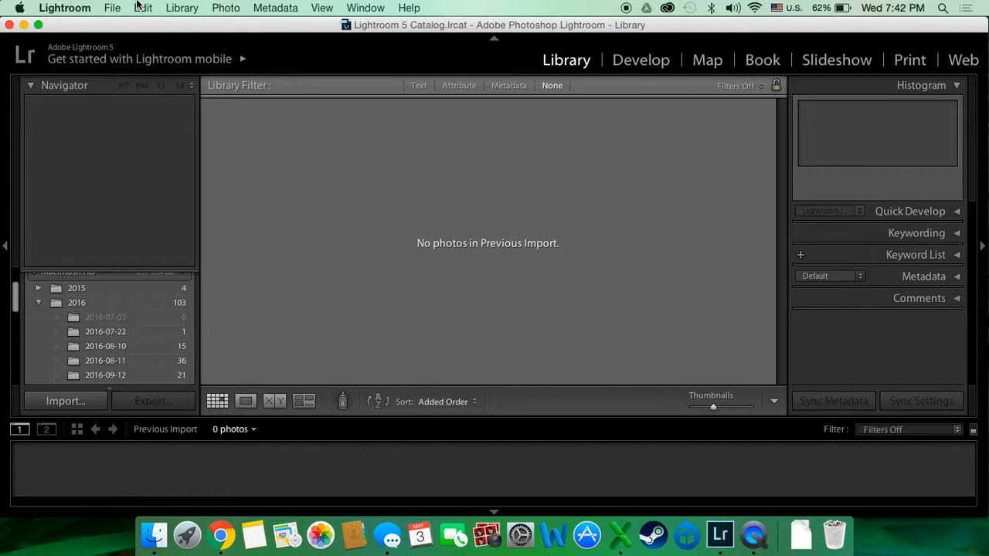
Import only Photo.jpg from the Desktop folder into the catalog, leaving the other images unselected.
click(112, 9)
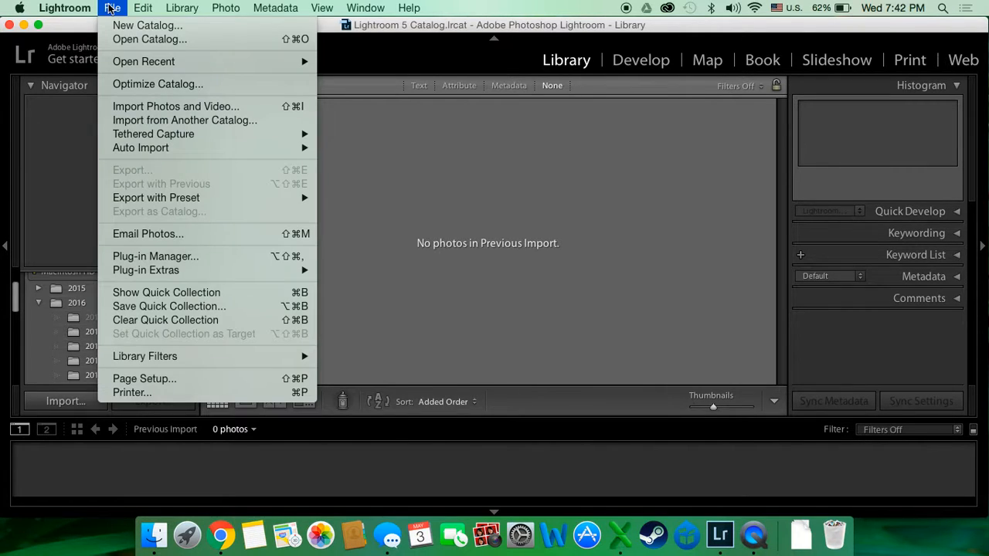
click(145, 108)
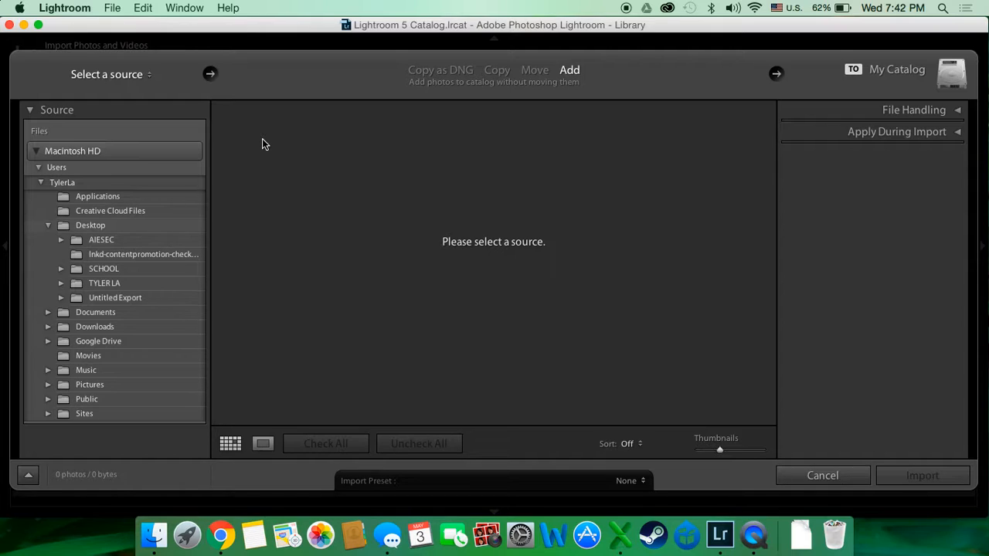
click(129, 225)
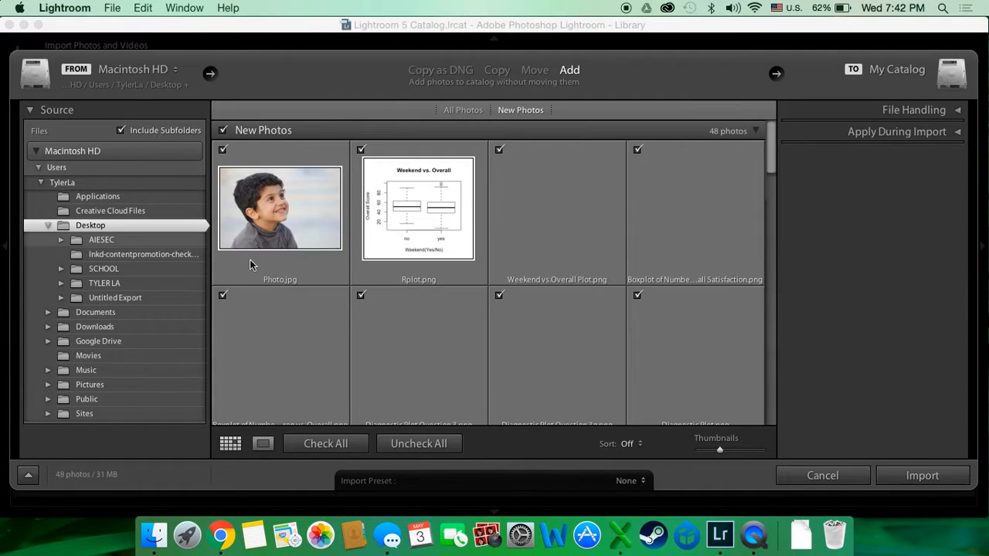
click(433, 444)
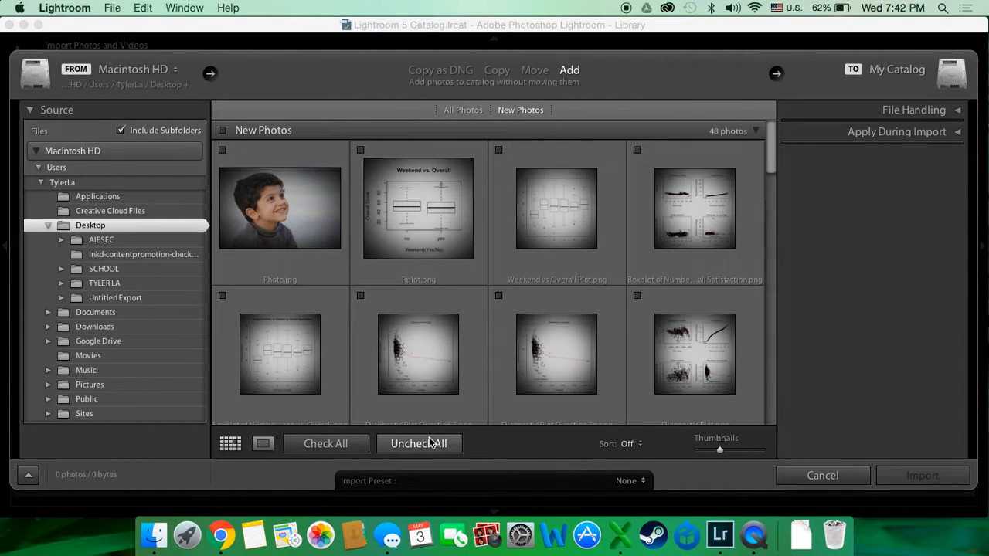
click(223, 149)
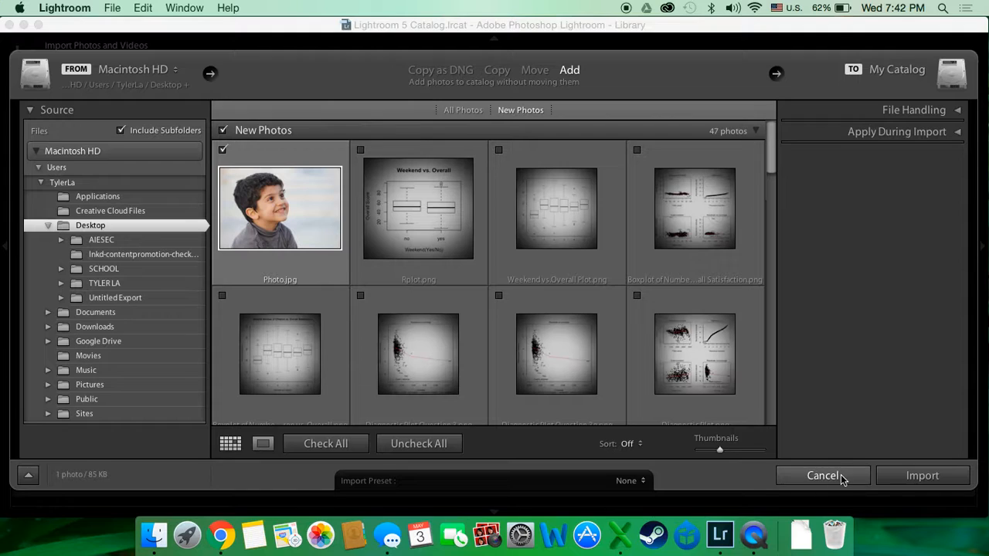
click(908, 478)
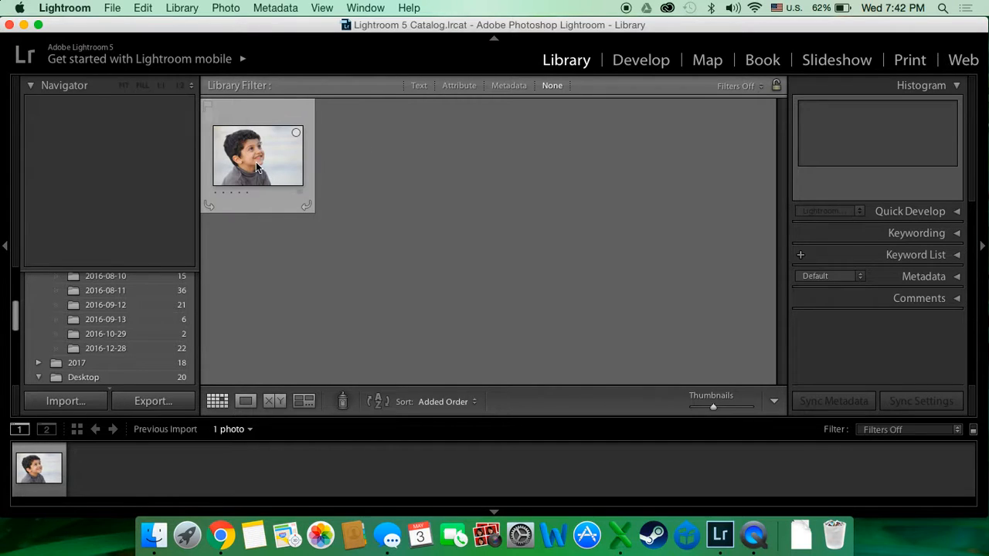
Enlarge the imported photo, switch to the Develop module and collapse the Camera Calibration settings.
double_click(283, 169)
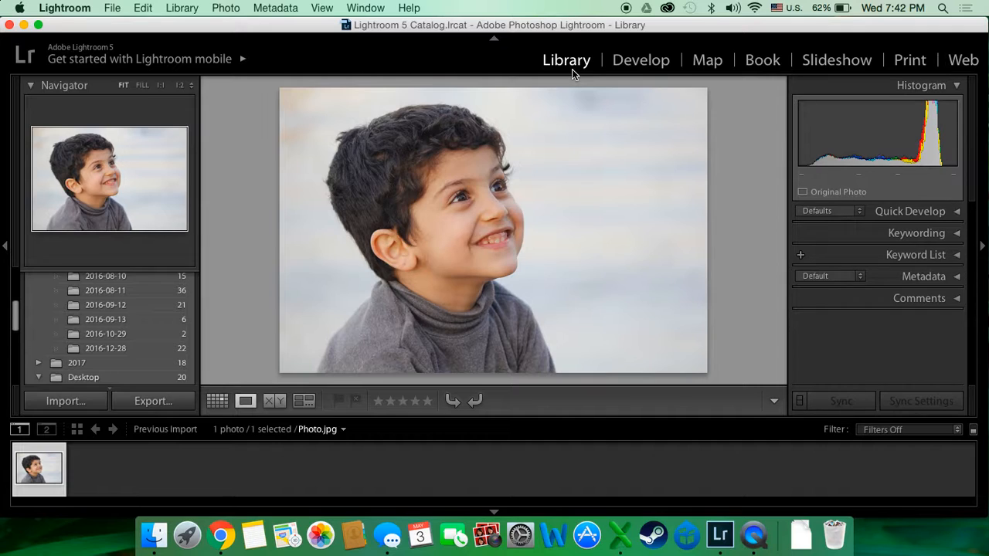
click(648, 59)
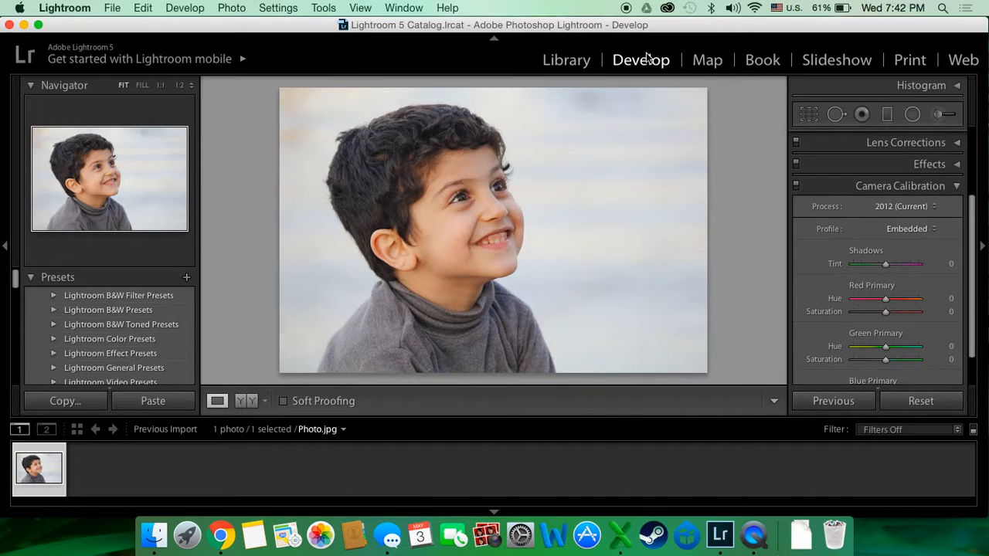
click(956, 186)
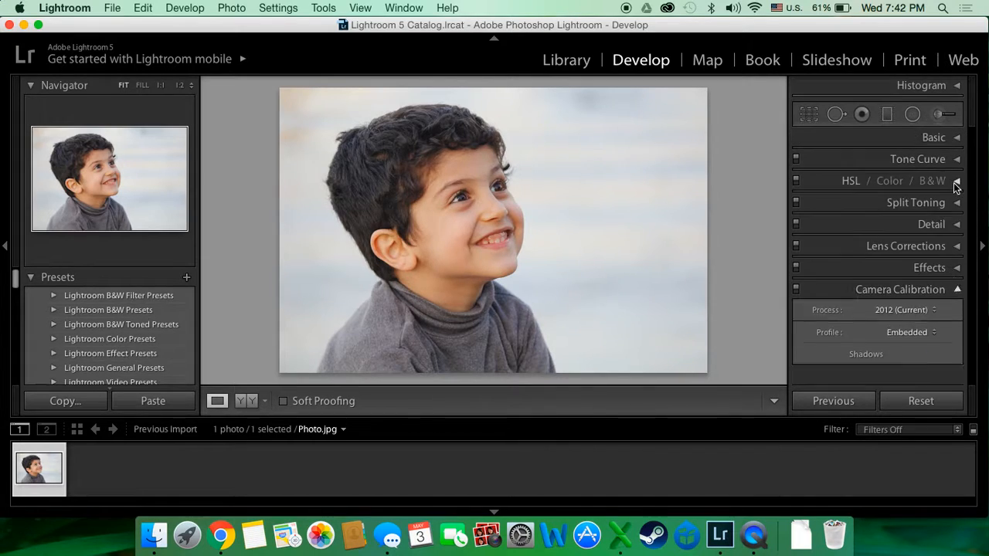
Enable lens profile corrections and set the lens profile make to Canon.
click(950, 247)
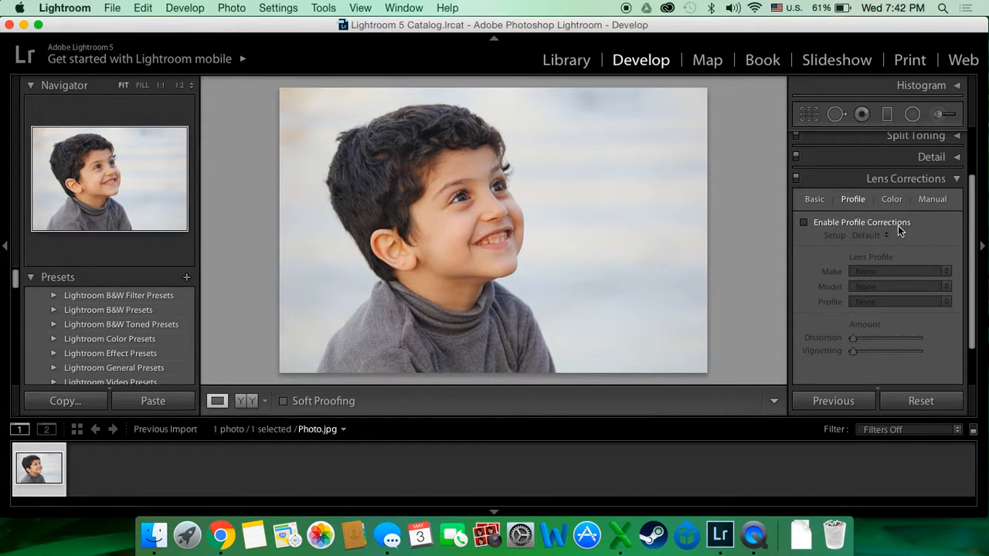
click(863, 224)
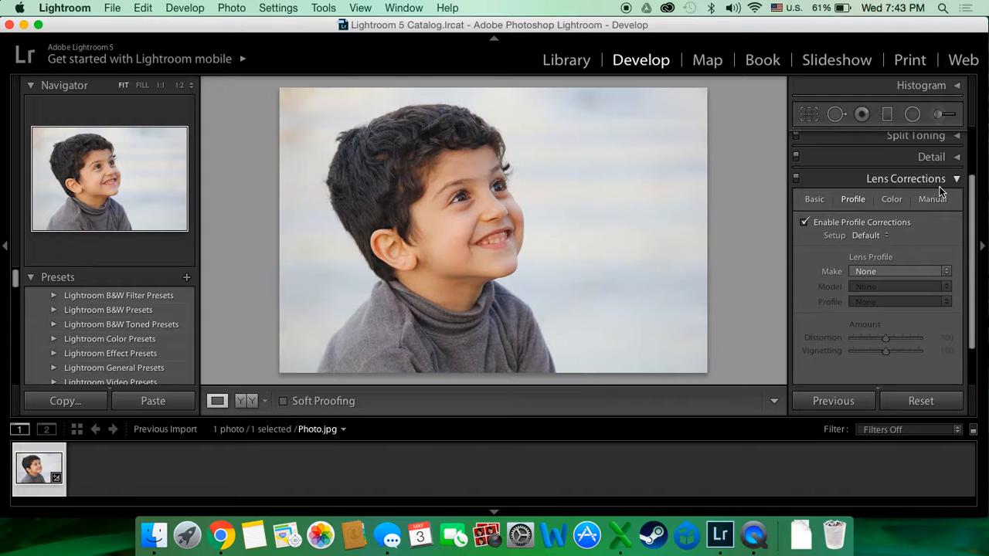
click(866, 271)
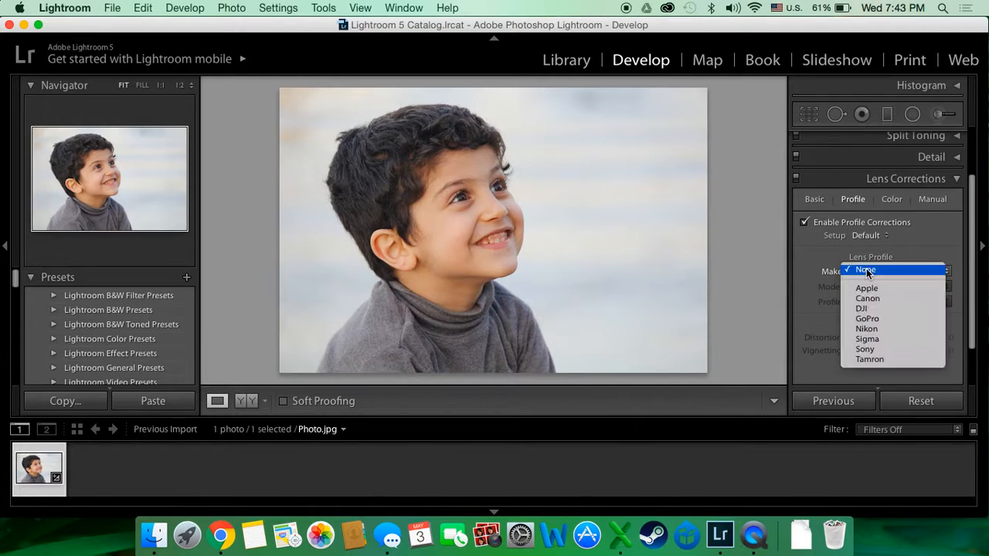
click(875, 298)
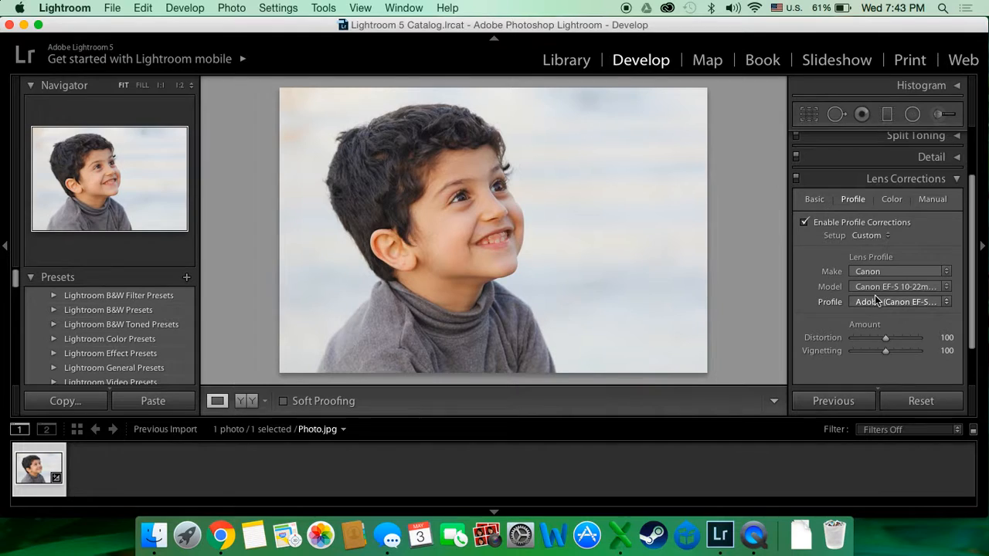
Compare the photo with and without the Canon lens profile correction, leaving the correction enabled.
click(879, 271)
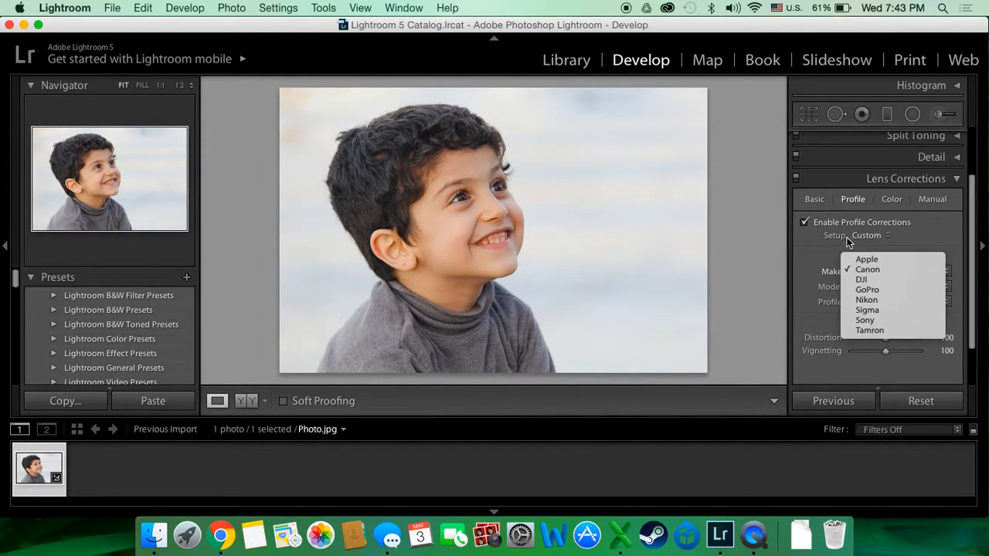
click(808, 223)
click(806, 223)
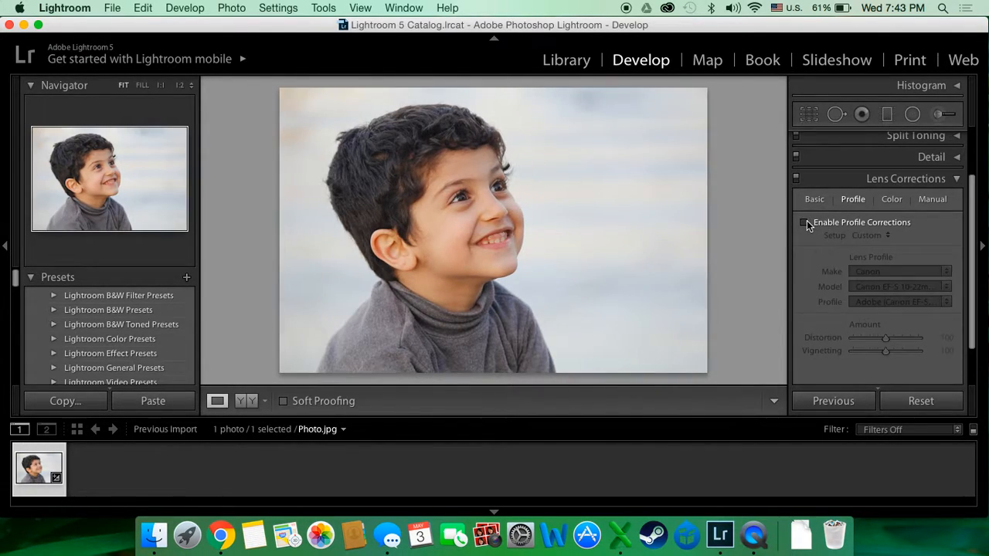
click(806, 222)
click(806, 222)
click(806, 222)
click(805, 223)
click(805, 223)
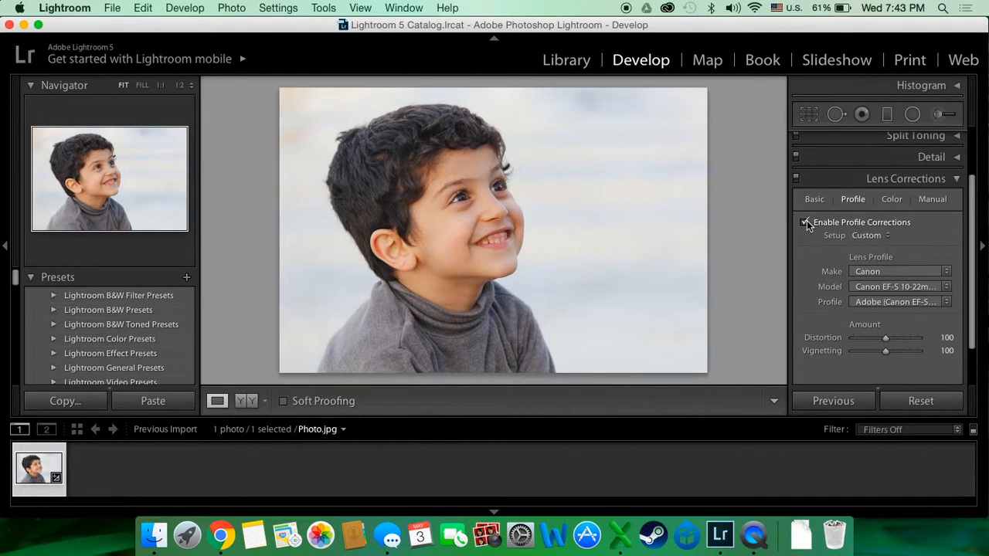
Open the Basic adjustments, try the Black & White treatment and return the photo to Color.
click(945, 183)
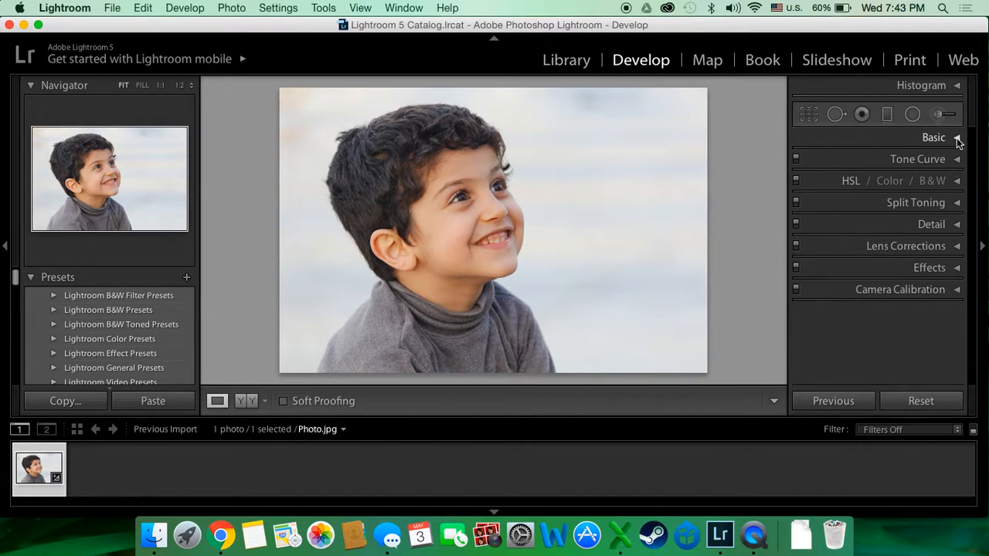
click(957, 139)
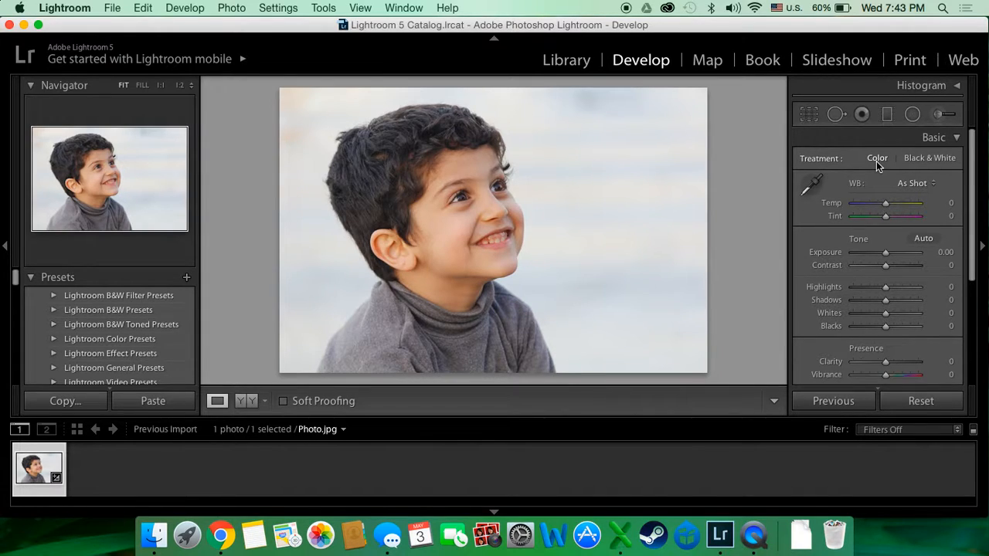
click(933, 159)
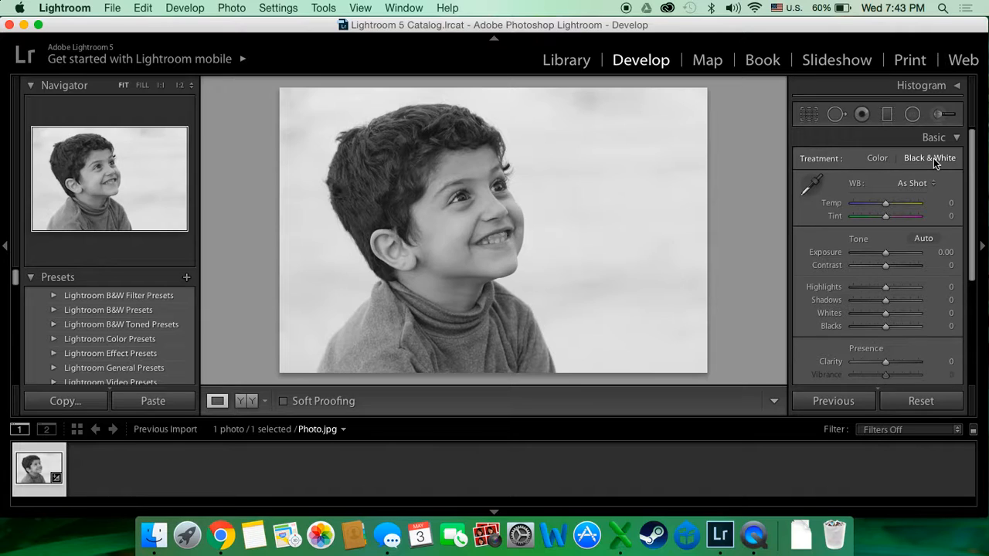
click(878, 159)
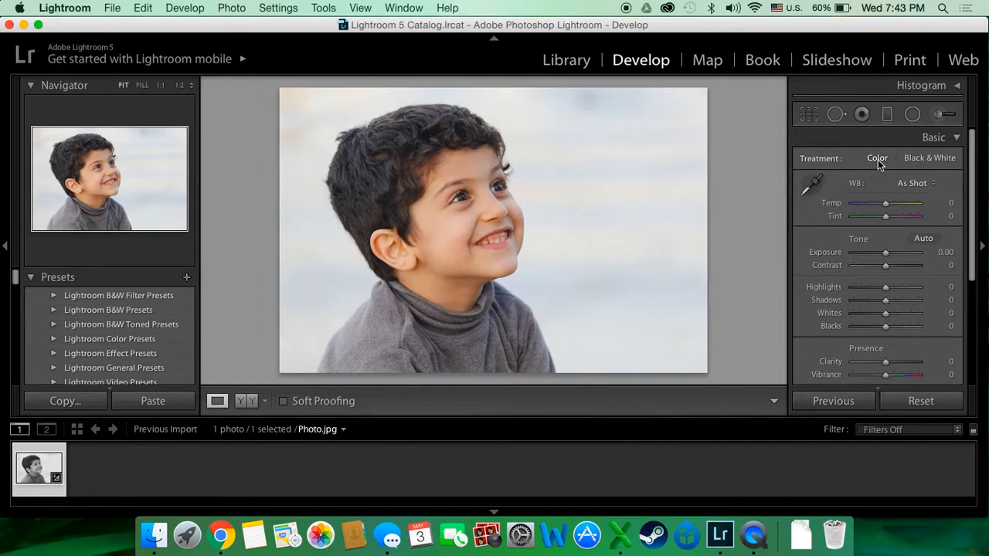
Try Auto white balance with Temp raised to +14, and reset Temp to its default.
click(919, 185)
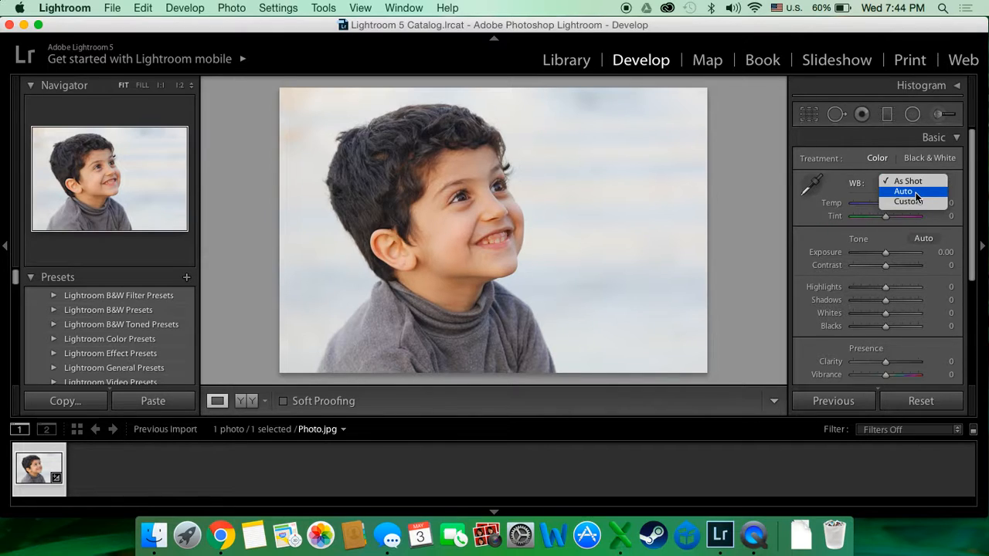
click(916, 194)
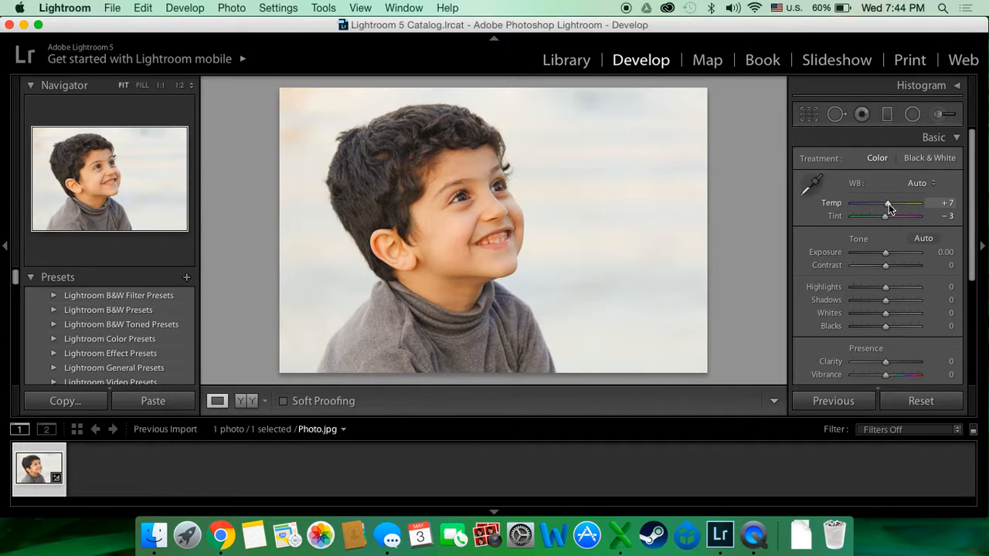
mouse_move(889, 203)
mouse_down()
mouse_move(863, 207)
mouse_move(906, 208)
mouse_move(877, 211)
mouse_move(878, 203)
mouse_move(892, 207)
mouse_up()
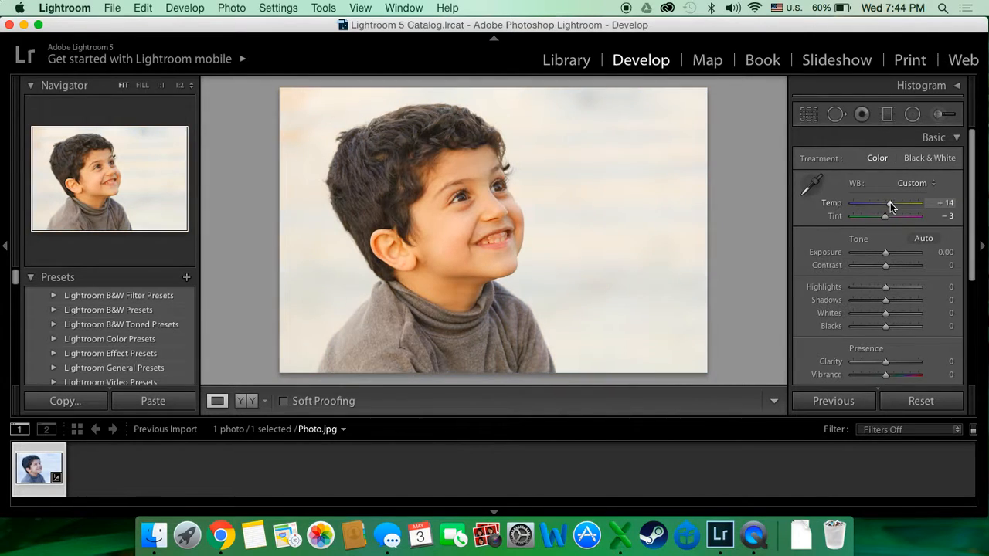
double_click(891, 204)
Set the photo's white balance to Auto and adjust Tint to +8.
click(913, 183)
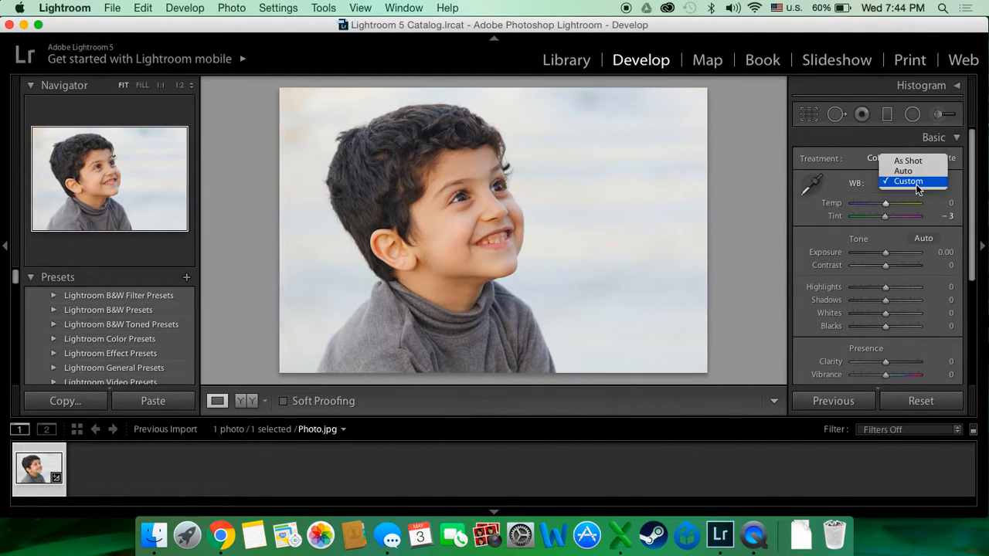
click(921, 178)
mouse_move(888, 215)
mouse_down()
mouse_move(874, 220)
mouse_move(891, 223)
mouse_up()
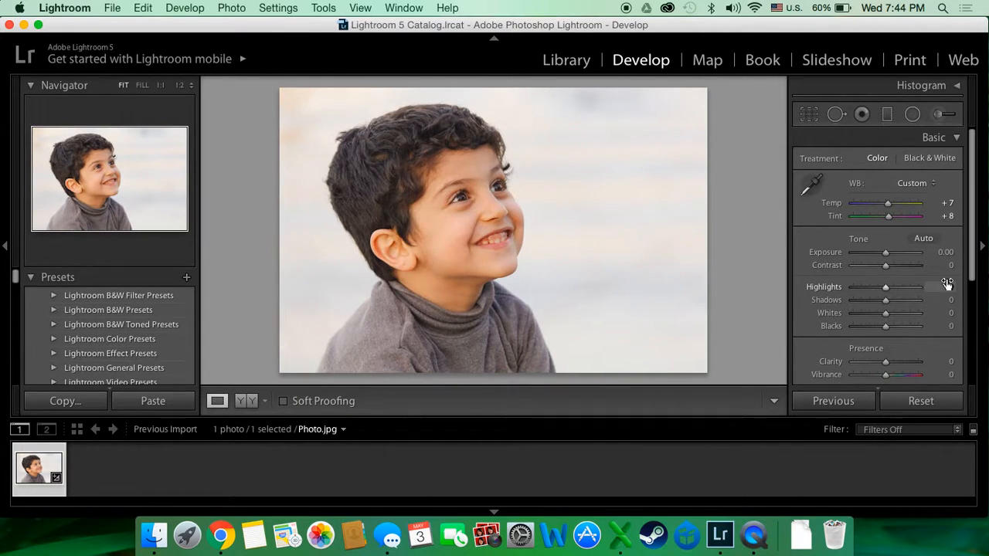
Set Exposure to −0.40 and Contrast to +17.
scroll(948, 284, down, 1)
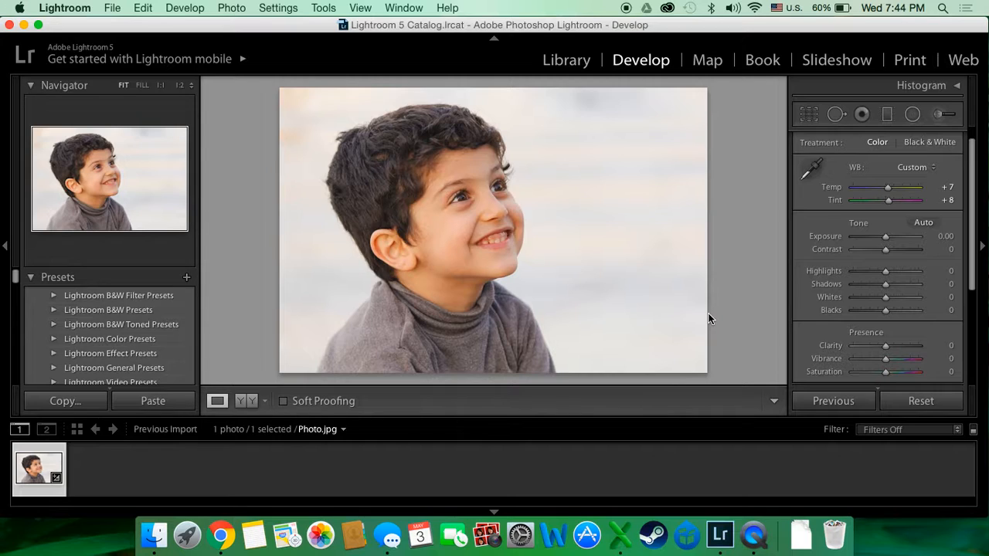
scroll(872, 290, down, 3)
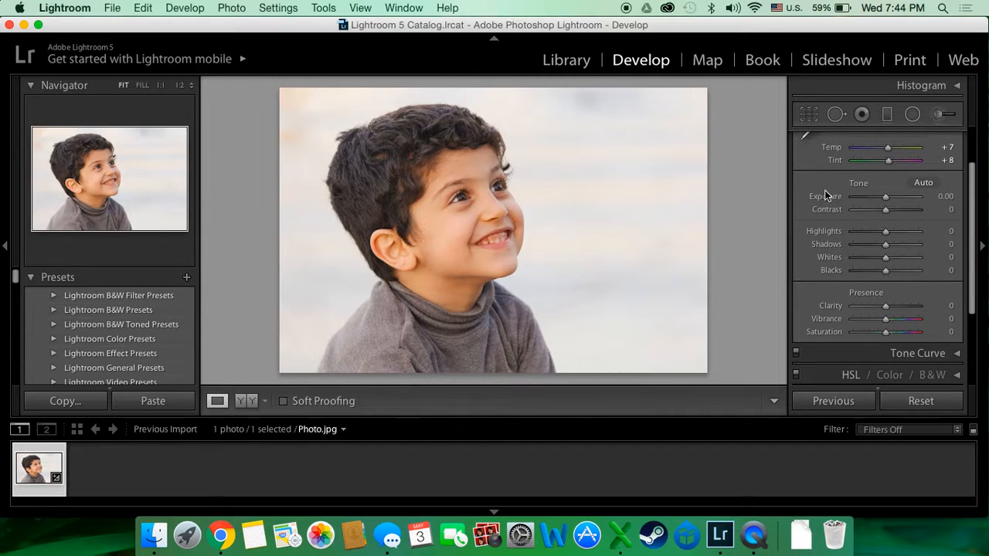
drag(886, 200, 883, 200)
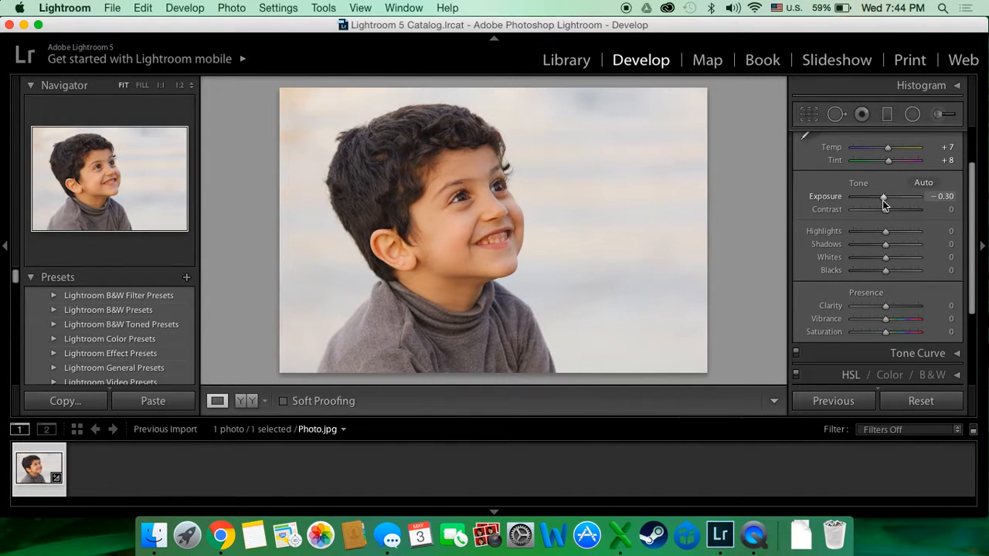
key(F2)
drag(882, 200, 890, 222)
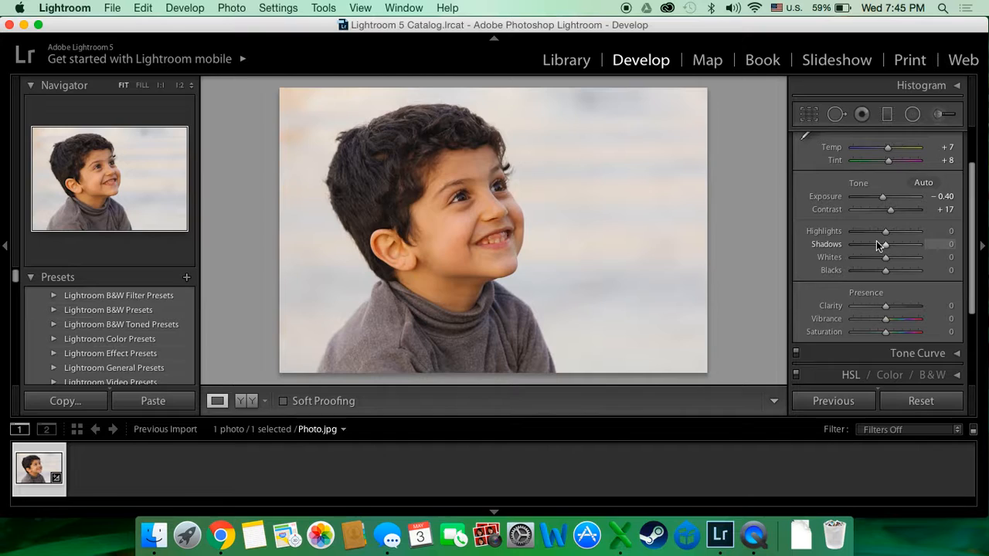
Try lowering Highlights to −100, and return it to 0.
drag(884, 233, 881, 236)
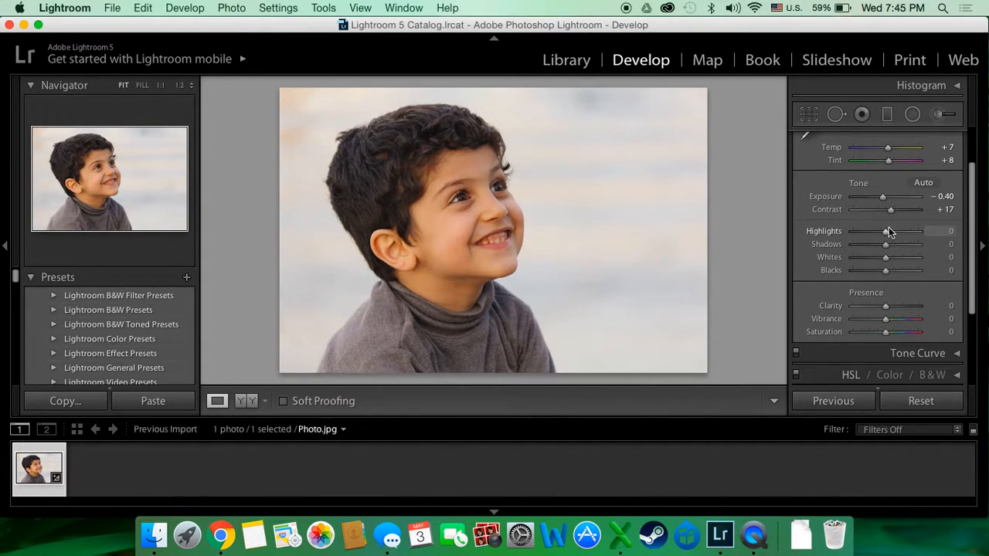
drag(888, 236, 810, 243)
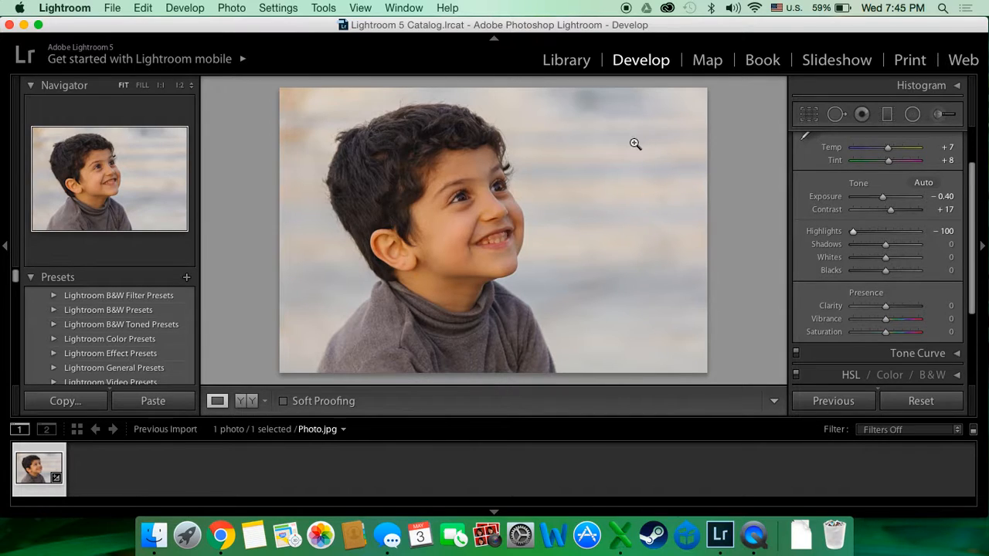
drag(853, 233, 888, 234)
double_click(812, 228)
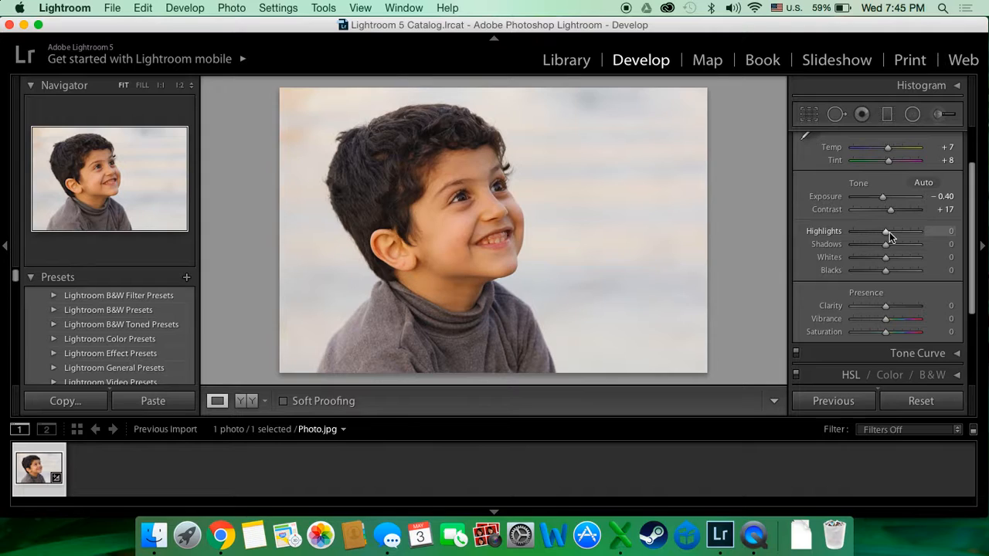
Set Highlights to −88, Whites to −12 and Blacks to +8.
drag(888, 231, 858, 240)
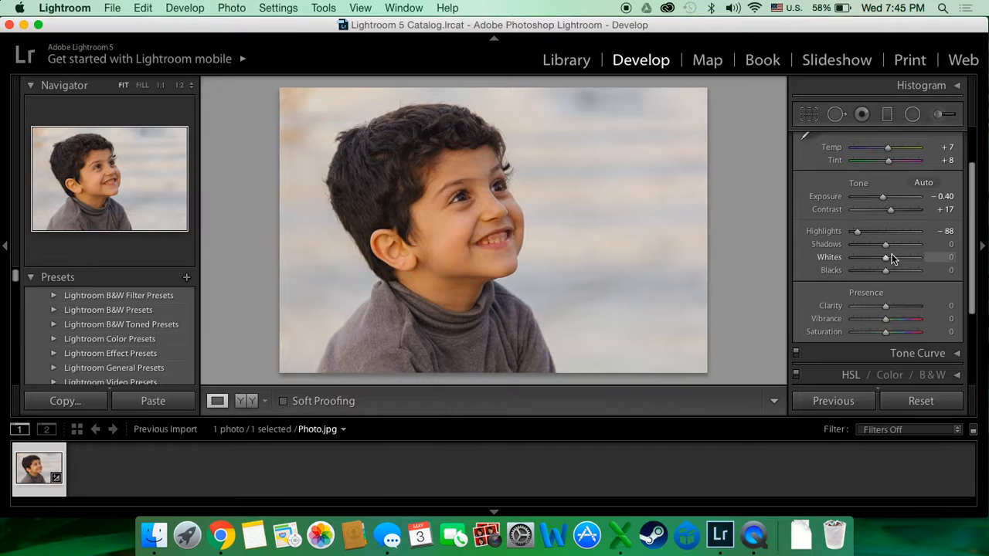
drag(888, 248, 890, 277)
Set Clarity to +7, Vibrance to +13 and Saturation to −1.
scroll(890, 277, down, 2)
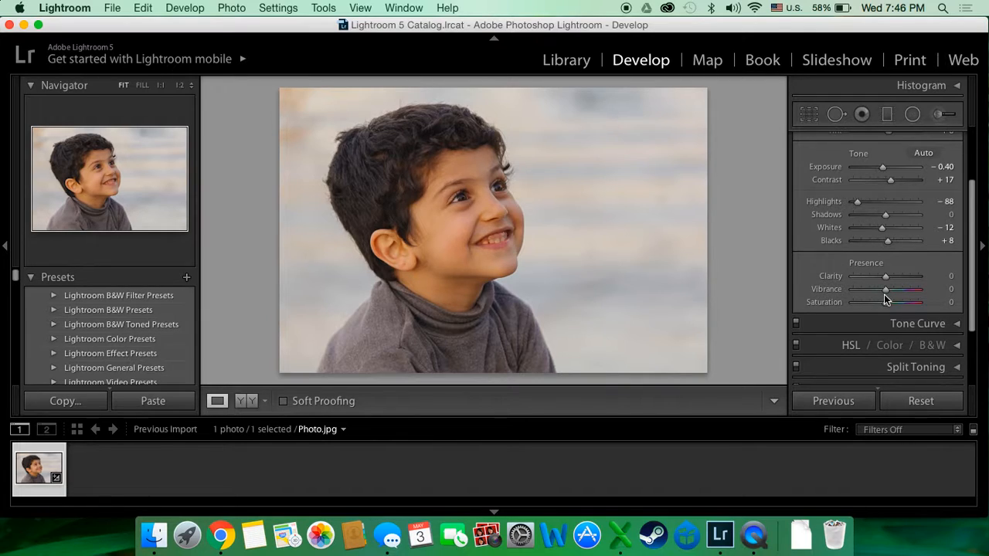
drag(884, 277, 890, 299)
mouse_move(887, 294)
mouse_down()
mouse_move(921, 292)
mouse_move(815, 305)
mouse_move(900, 306)
mouse_move(867, 306)
mouse_move(887, 306)
mouse_up()
scroll(956, 182, up, 3)
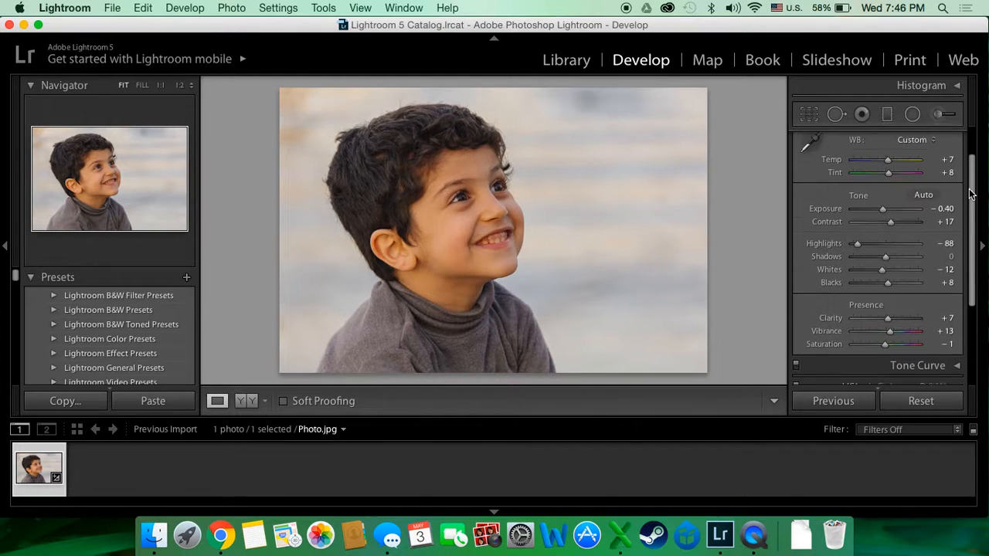
Try the Medium Contrast and Strong Contrast point curves, and return the tone curve to Linear.
scroll(956, 182, up, 1)
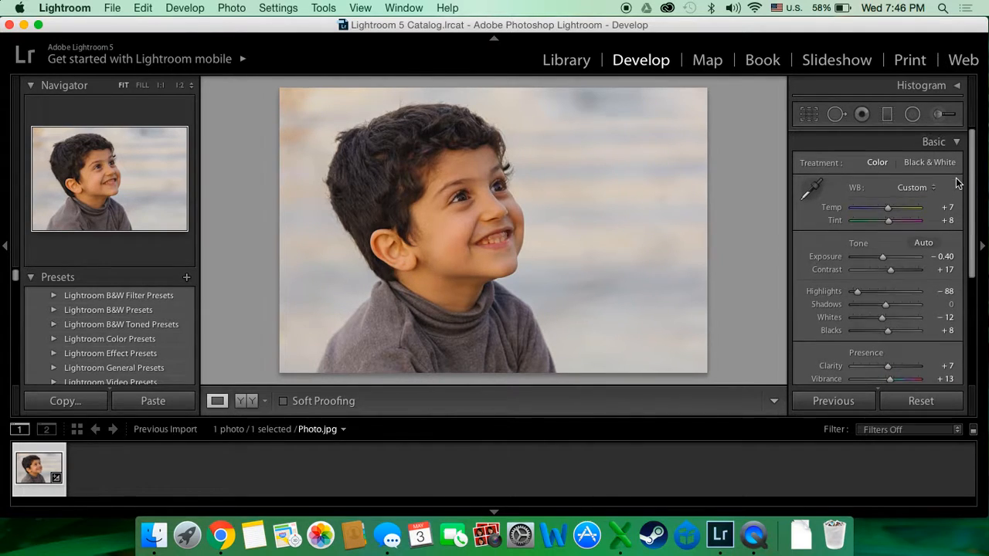
click(958, 138)
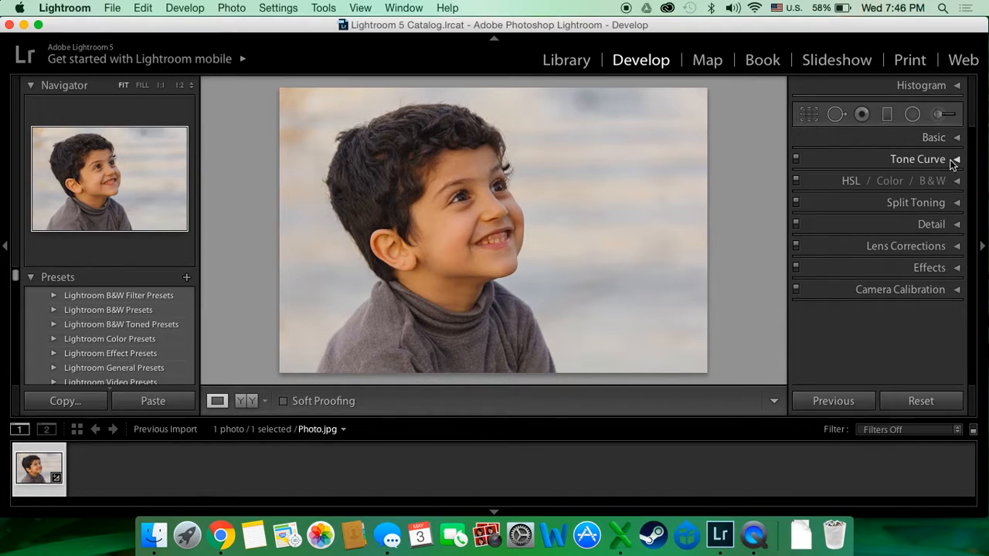
click(955, 159)
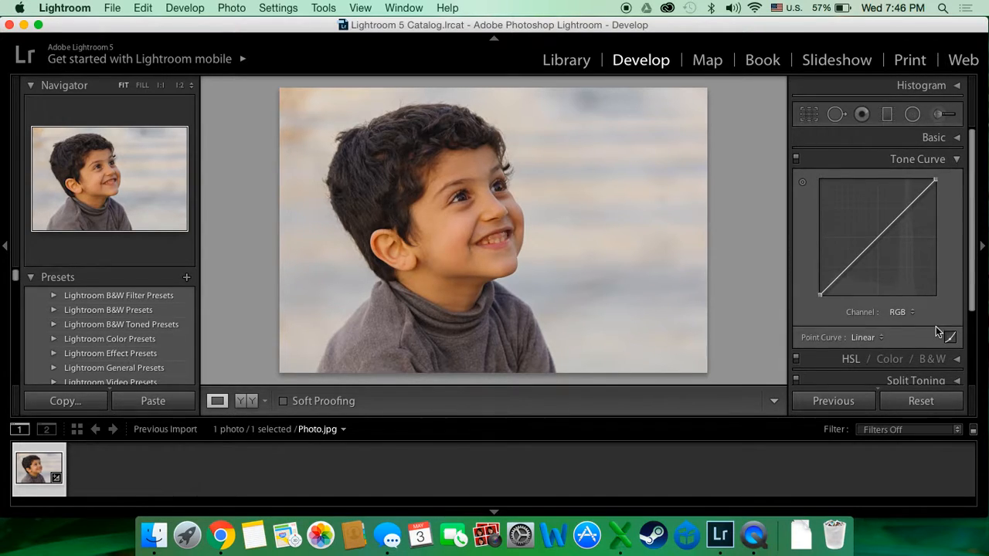
click(875, 339)
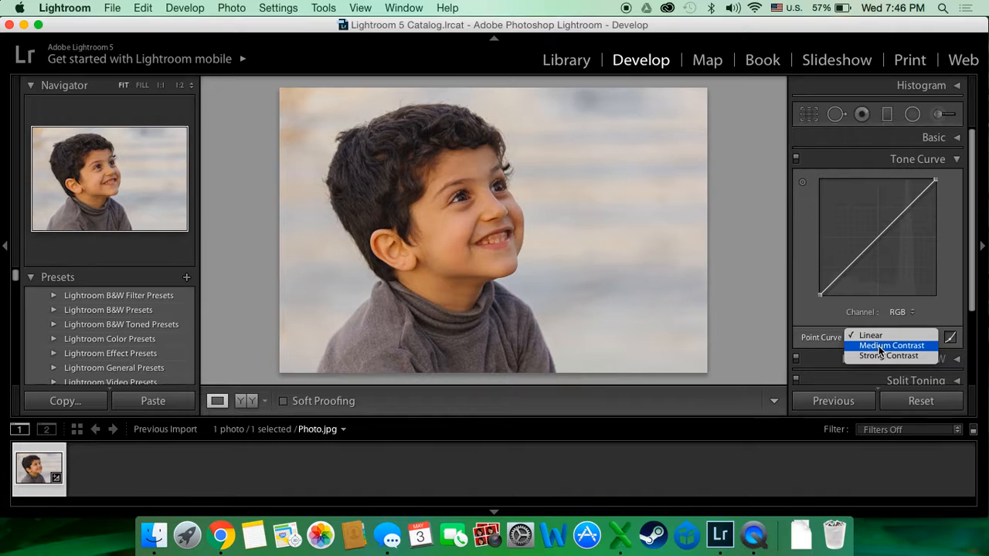
click(879, 345)
click(881, 337)
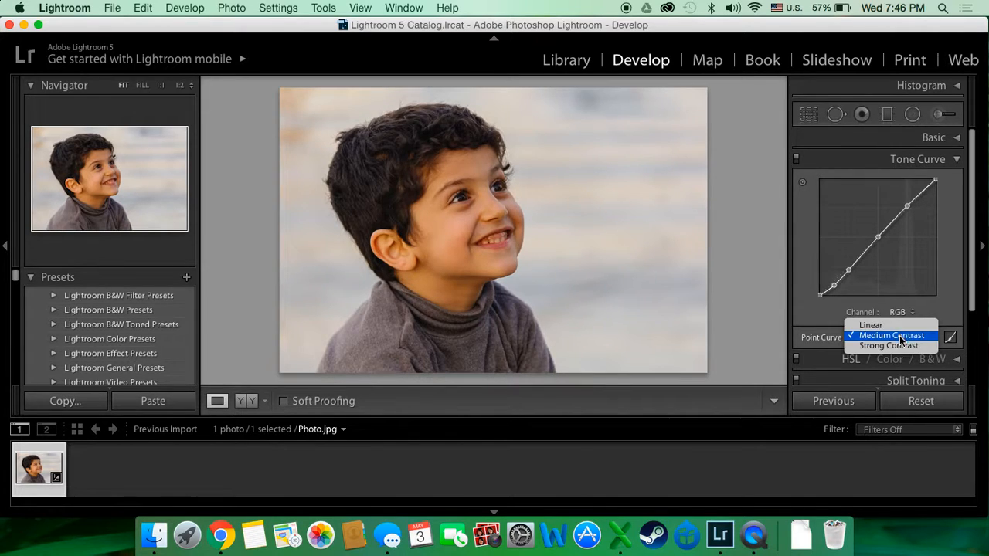
click(891, 347)
click(887, 340)
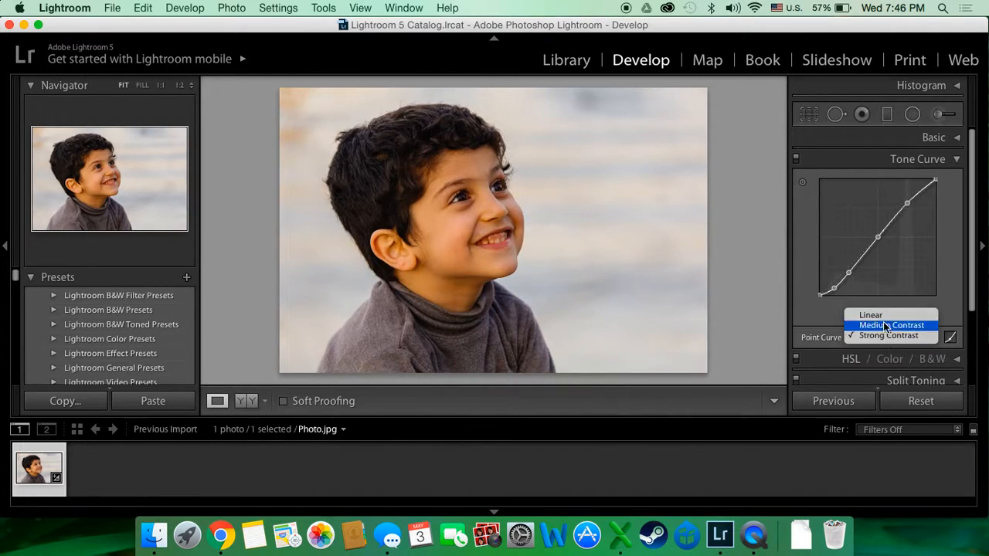
click(885, 319)
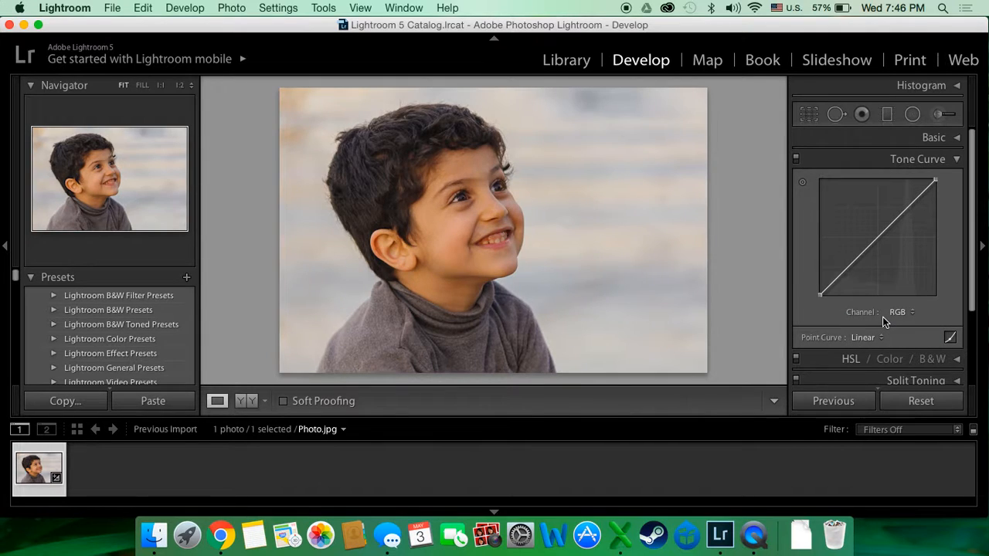
click(956, 159)
Set the HSL hues to Red +3, Orange +4, Aqua +2 and Blue +2.
click(957, 182)
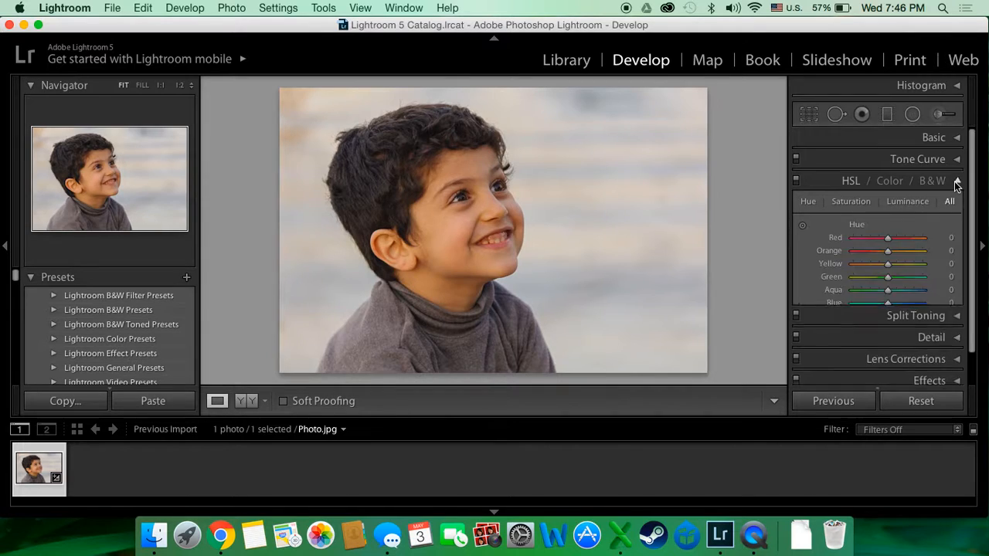
scroll(898, 222, down, 1)
scroll(898, 222, down, 1)
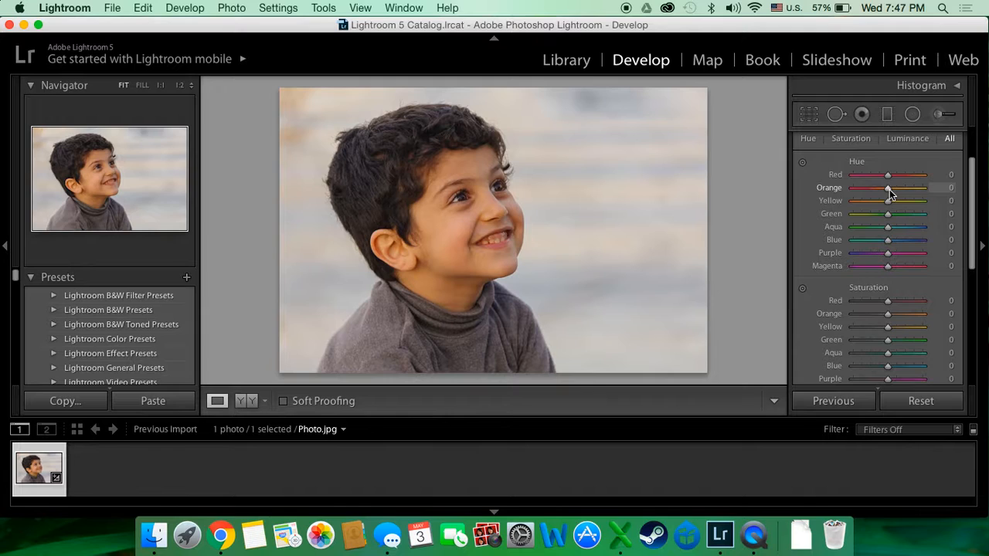
mouse_move(890, 191)
mouse_down()
mouse_move(931, 195)
mouse_move(843, 206)
mouse_move(909, 201)
mouse_move(889, 202)
mouse_up()
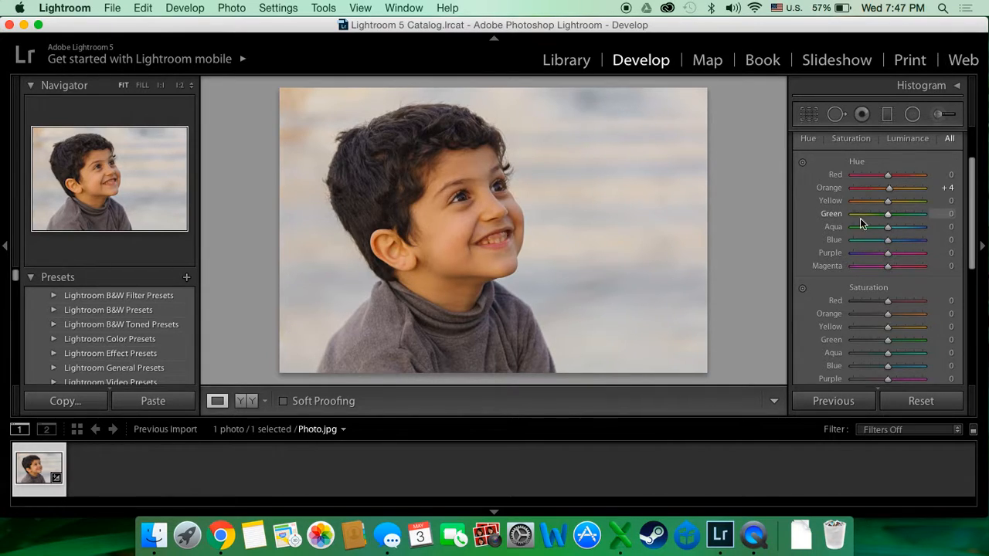
click(888, 240)
drag(888, 241, 911, 228)
drag(854, 240, 889, 235)
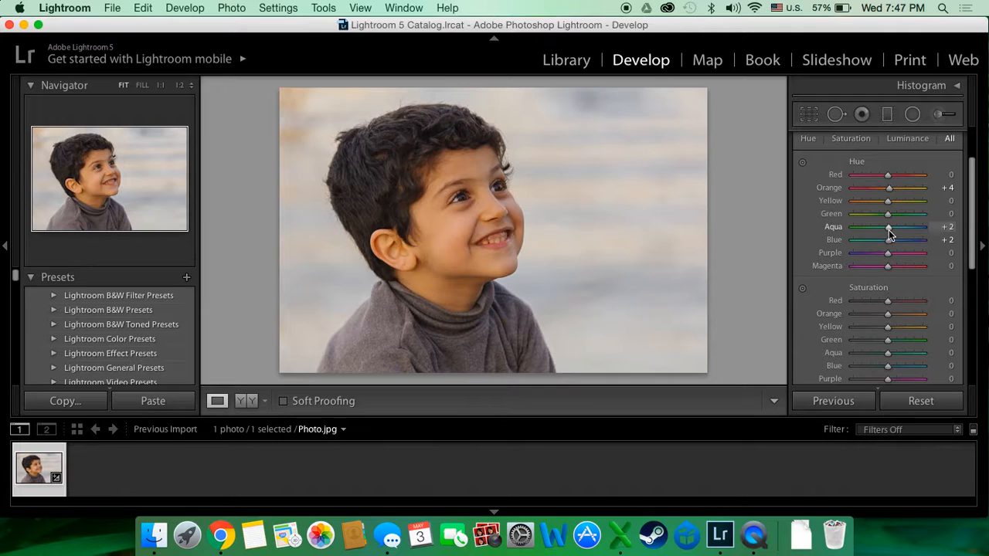
mouse_move(888, 174)
mouse_down()
mouse_move(929, 176)
mouse_move(850, 184)
mouse_move(923, 183)
mouse_move(888, 189)
mouse_up()
scroll(890, 257, down, 2)
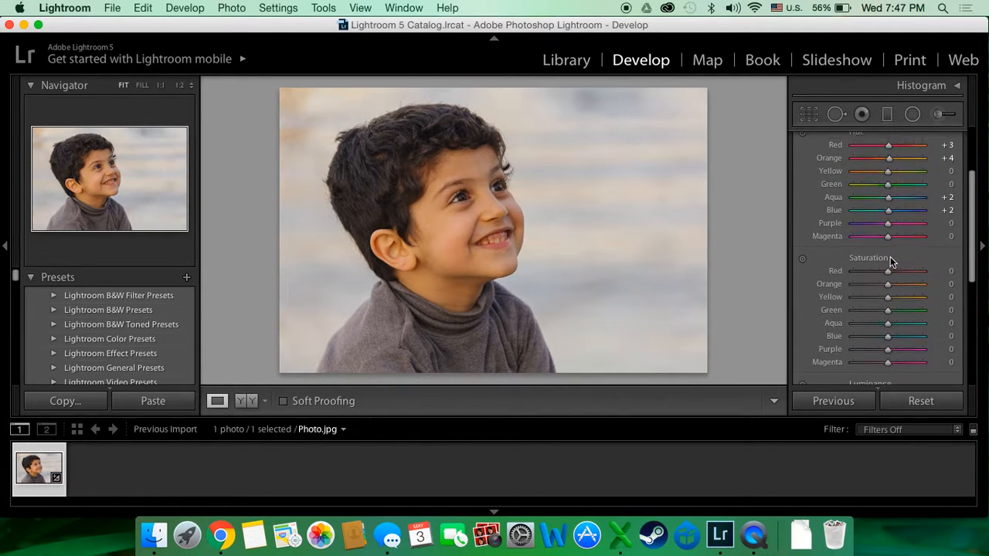
scroll(890, 260, down, 2)
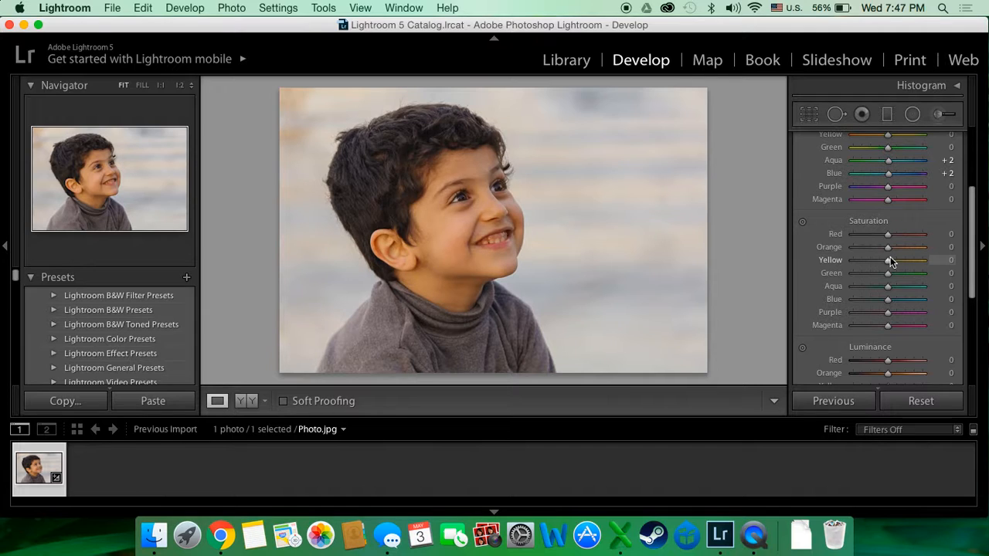
scroll(890, 261, up, 7)
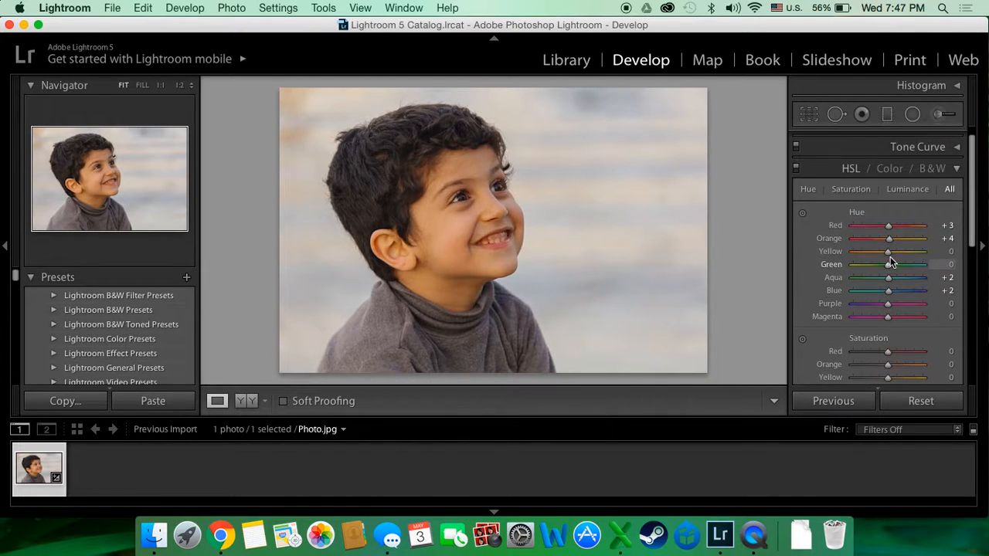
click(959, 170)
Split-tone the photo with highlights at Hue 255, Saturation 6 and shadows at Hue 184, Saturation 4.
click(955, 207)
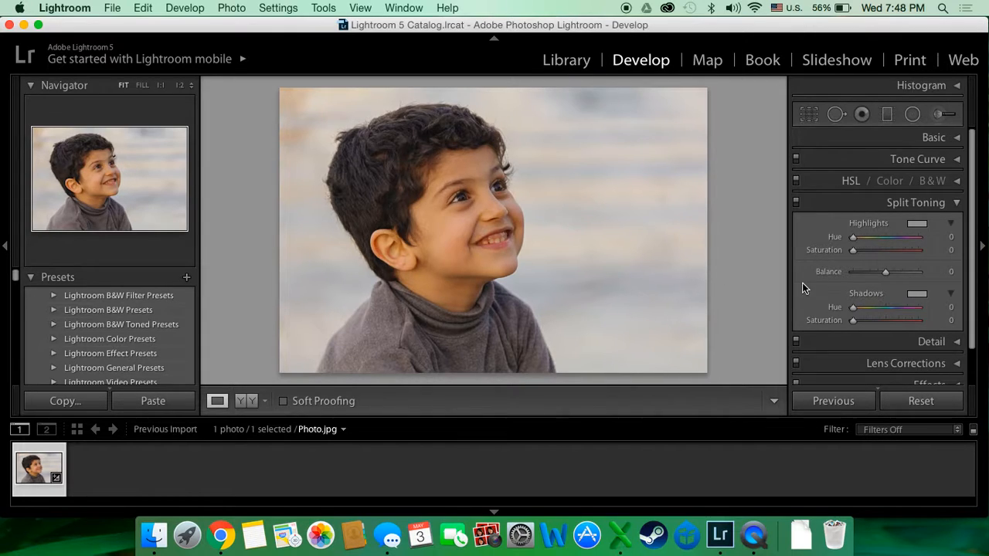
click(947, 253)
drag(854, 251, 907, 258)
mouse_move(908, 258)
mouse_down()
mouse_move(884, 269)
mouse_move(901, 273)
mouse_up()
drag(856, 323, 887, 309)
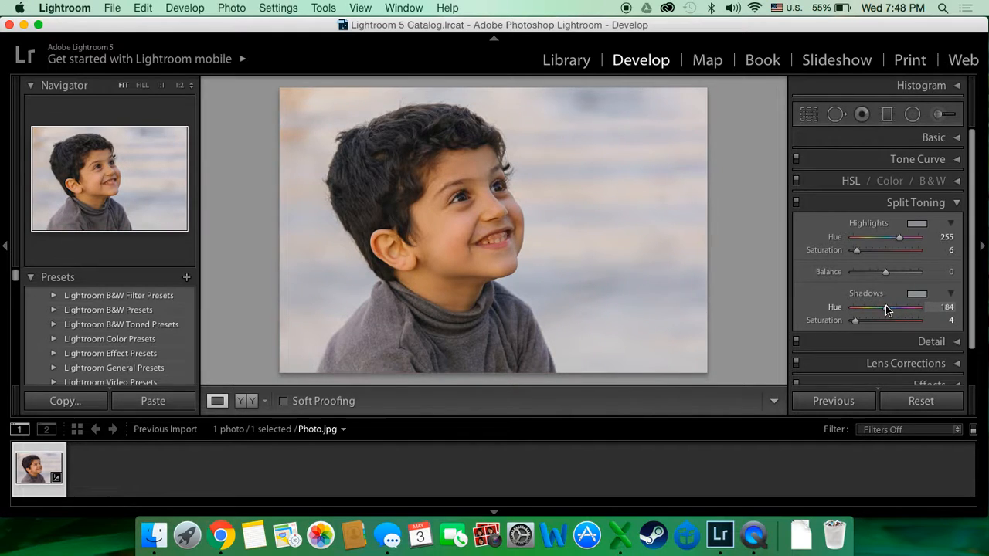
click(955, 202)
Try a sharpening Amount of 150 while inspecting the boy's face up close, and return it to 0.
click(956, 224)
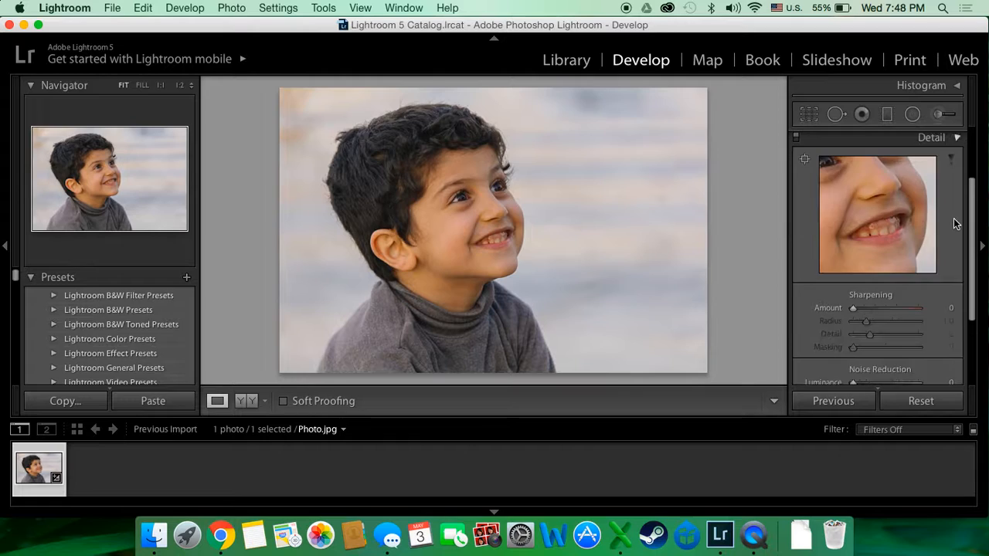
scroll(910, 259, down, 1)
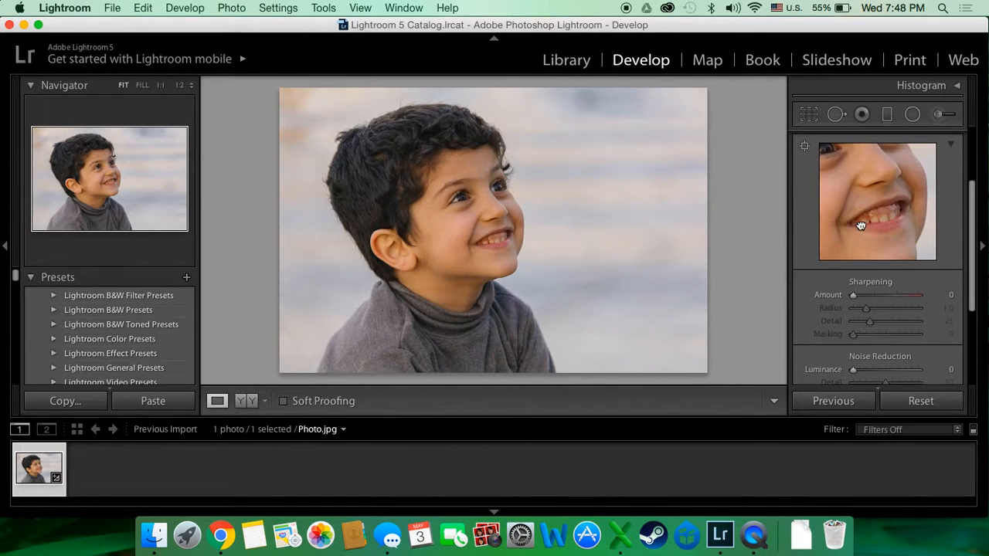
drag(861, 221, 876, 239)
scroll(880, 384, down, 2)
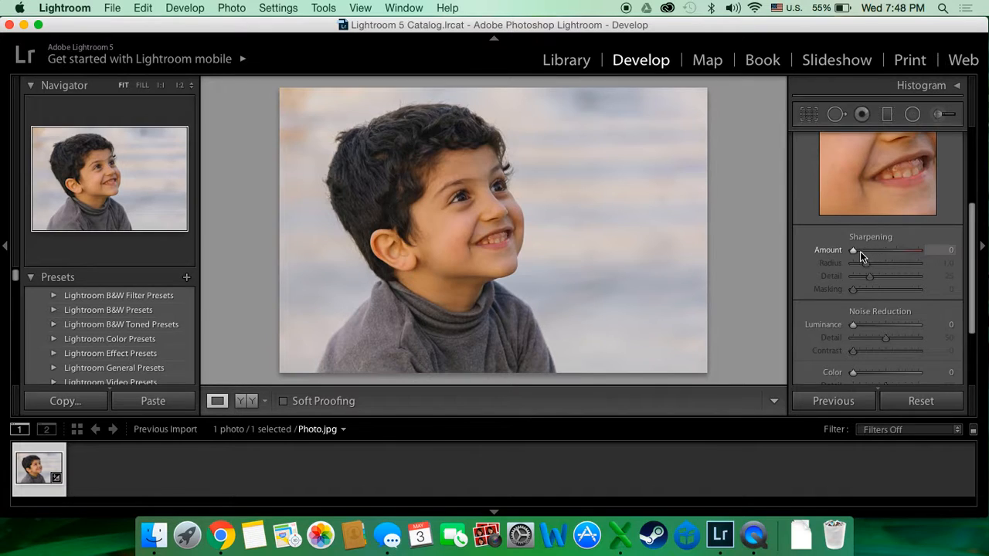
drag(854, 251, 933, 247)
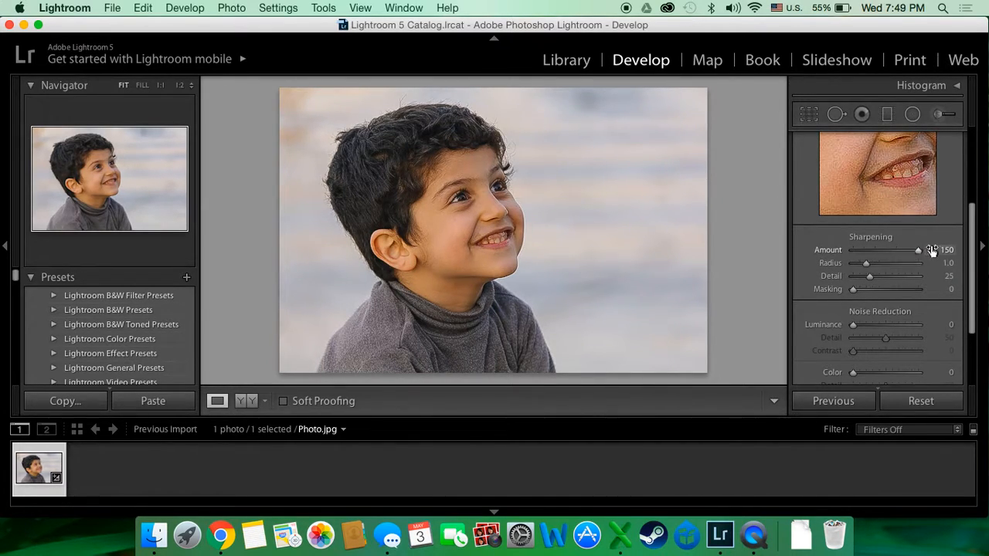
click(454, 216)
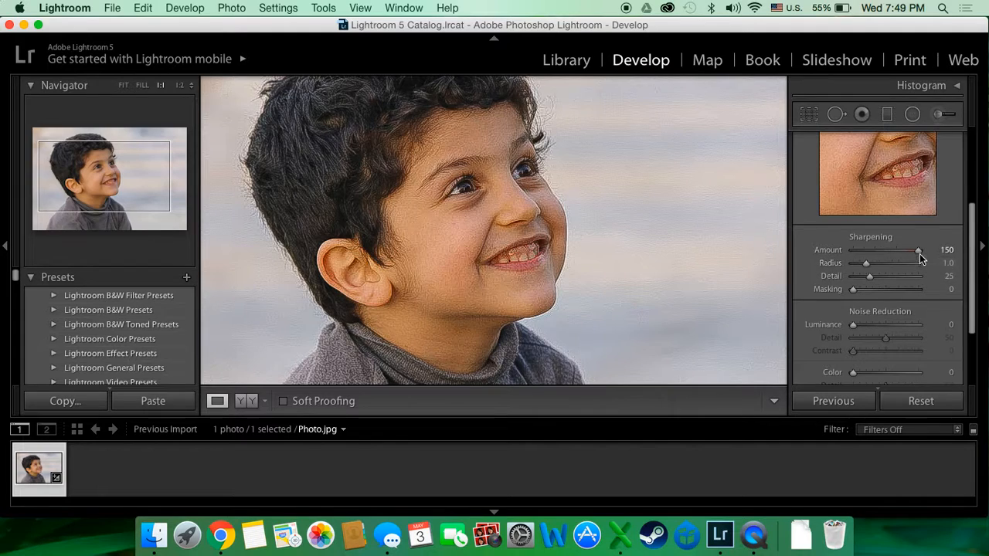
drag(917, 251, 847, 256)
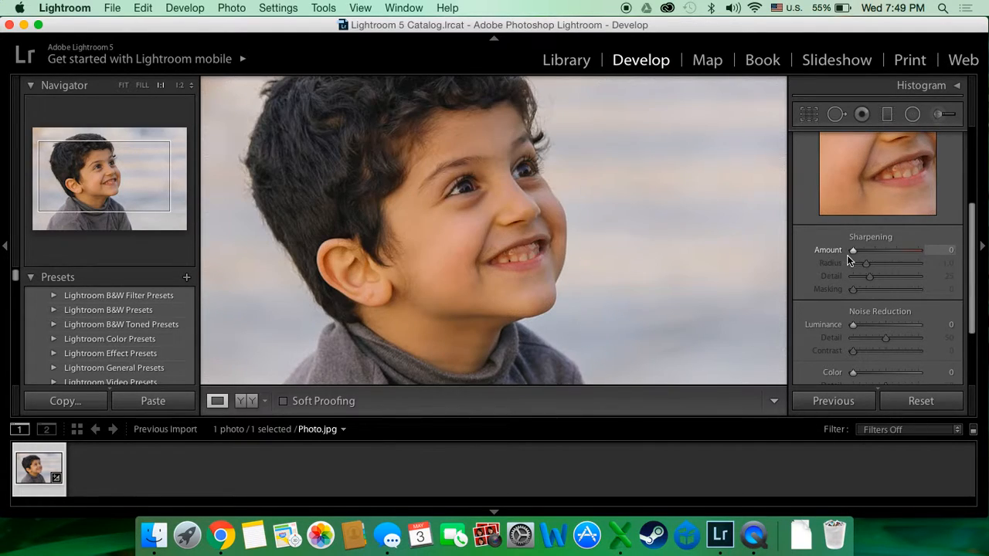
click(673, 199)
scroll(938, 246, up, 3)
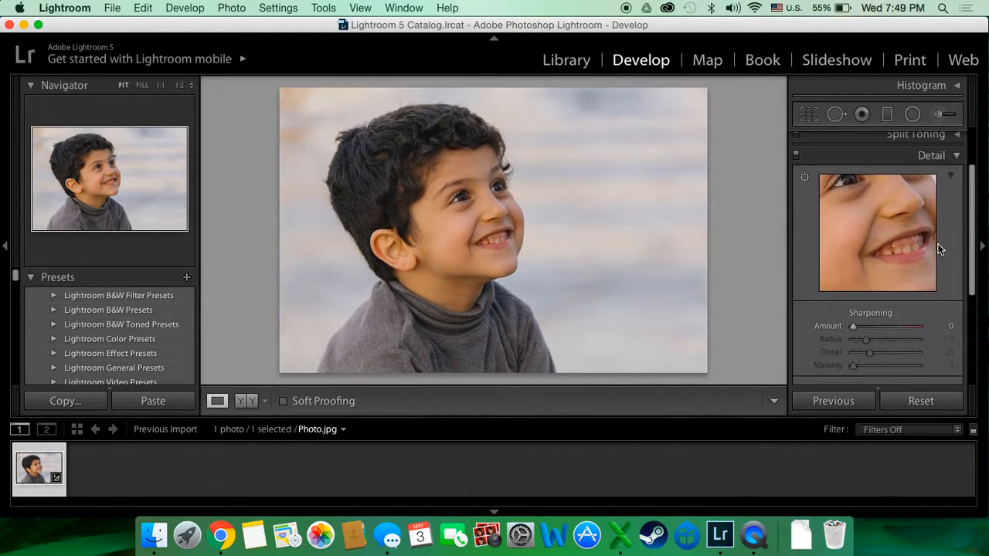
click(956, 157)
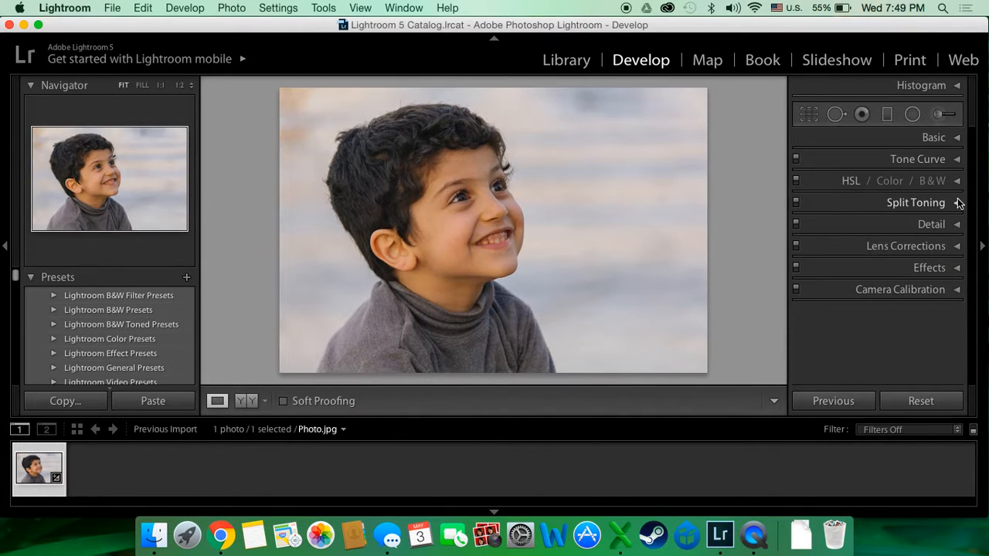
click(958, 247)
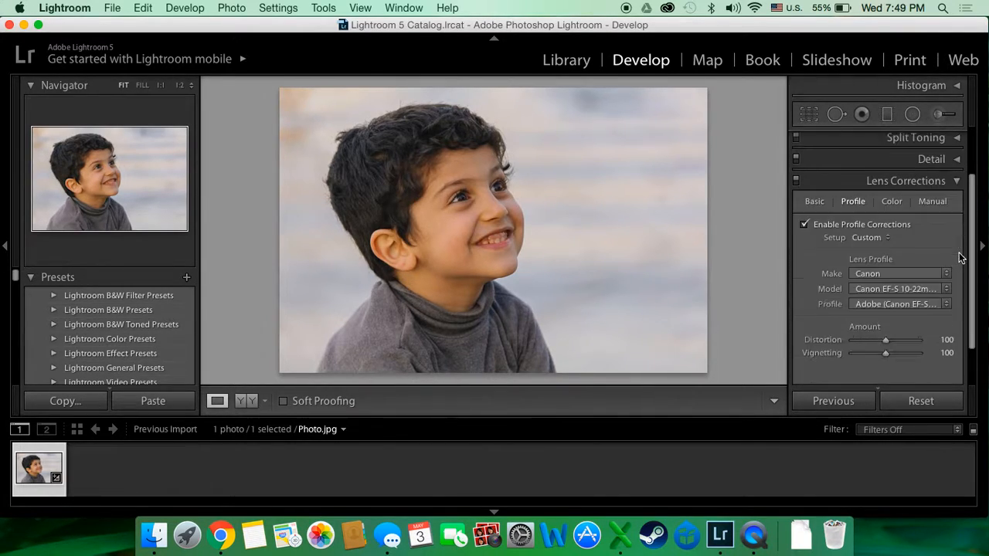
click(957, 179)
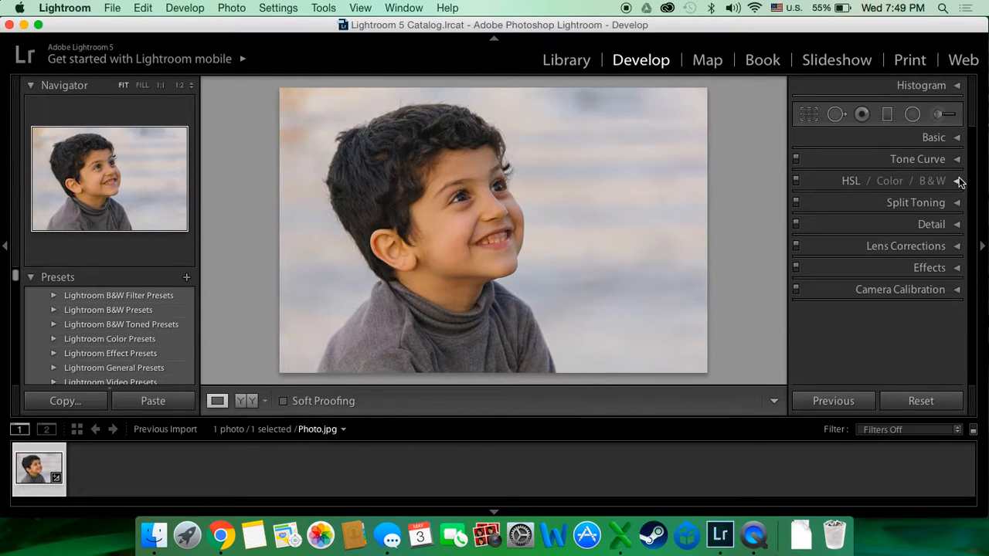
Try post-crop vignetting Amounts of +38 and −4, and set the Amount to −6.
click(956, 267)
mouse_move(887, 261)
mouse_down()
mouse_move(873, 262)
mouse_move(926, 265)
mouse_move(896, 267)
mouse_up()
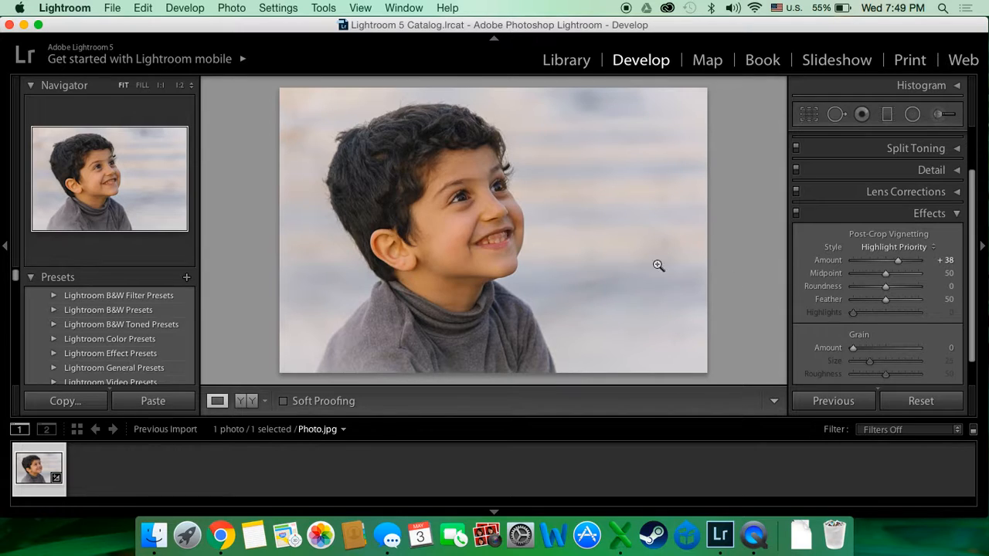
mouse_move(899, 258)
mouse_down()
mouse_move(860, 275)
mouse_move(893, 275)
mouse_move(883, 262)
mouse_up()
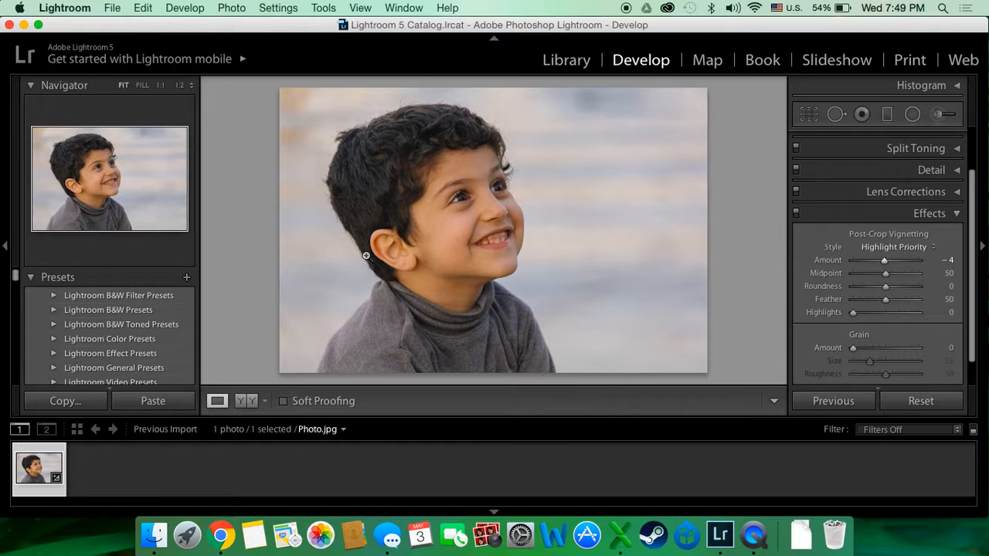
drag(887, 262, 886, 262)
scroll(892, 335, down, 1)
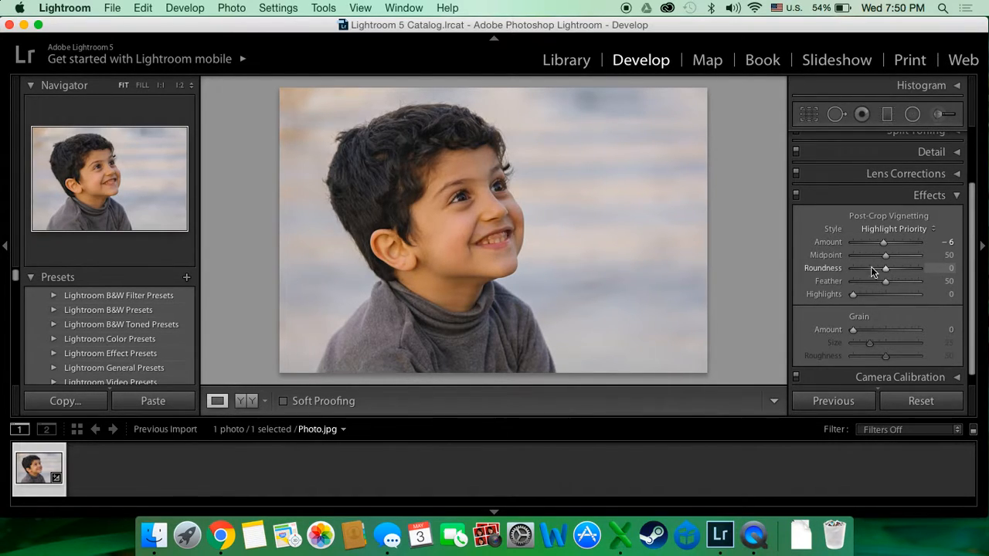
Try vignette Roundness −60 and Feather 20, return them to 0 and 50, and set the vignette Amount to −21.
drag(884, 268, 866, 283)
drag(884, 243, 871, 244)
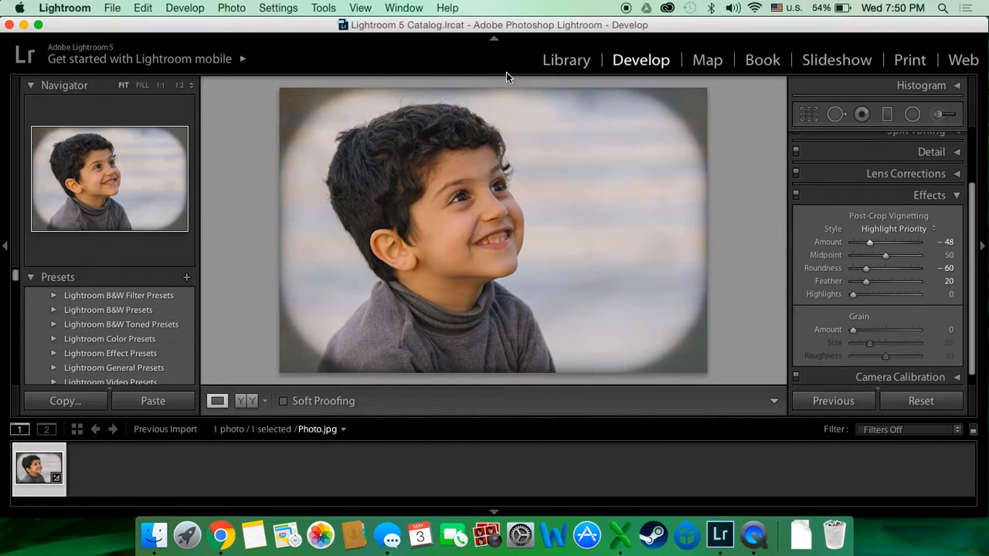
double_click(866, 268)
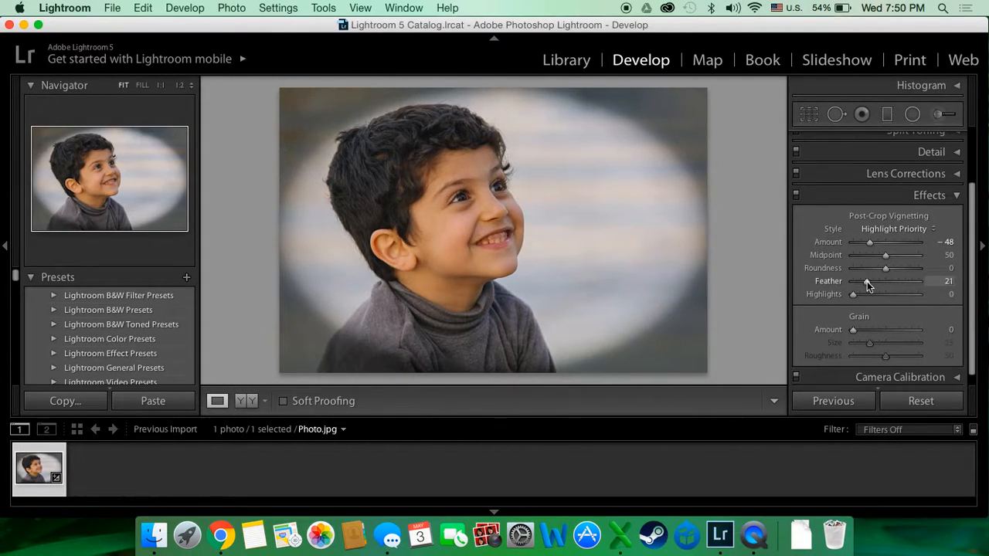
double_click(866, 281)
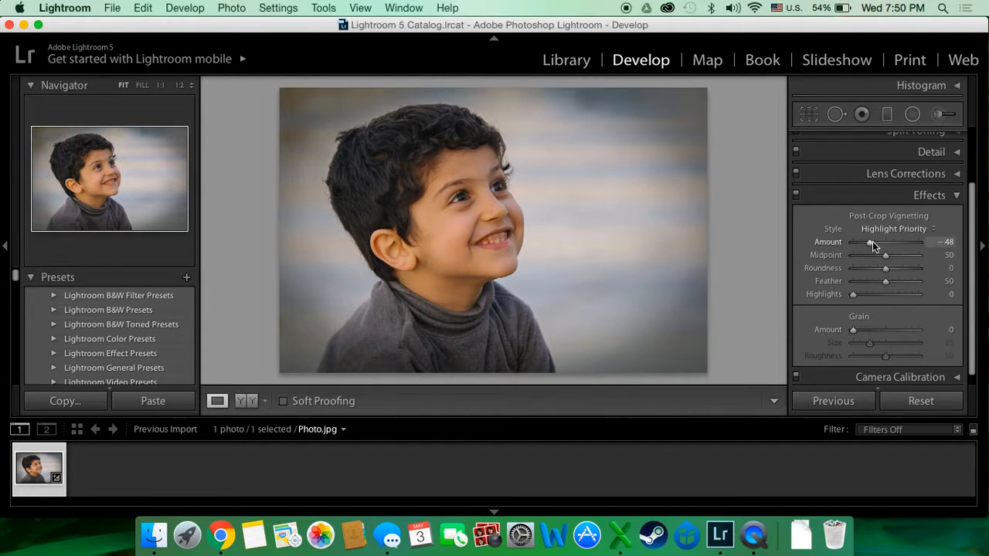
drag(870, 244, 880, 244)
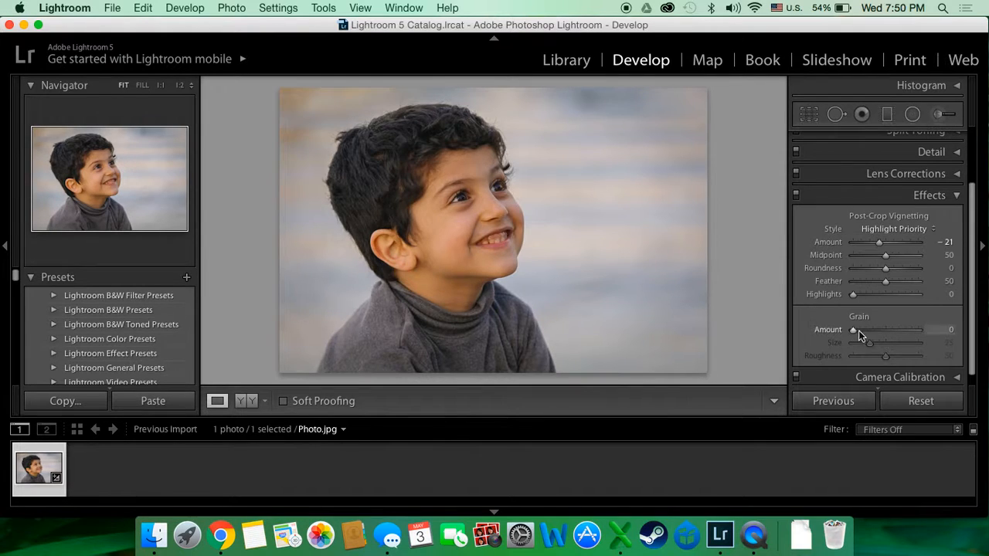
Try adding film grain with an Amount of 50, and return it to 0.
drag(855, 330, 924, 324)
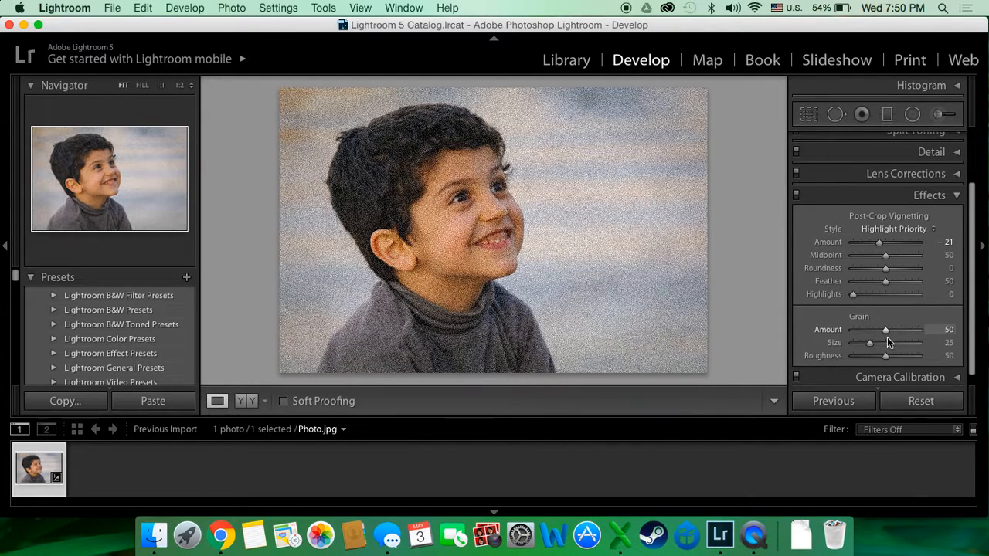
drag(887, 338, 849, 347)
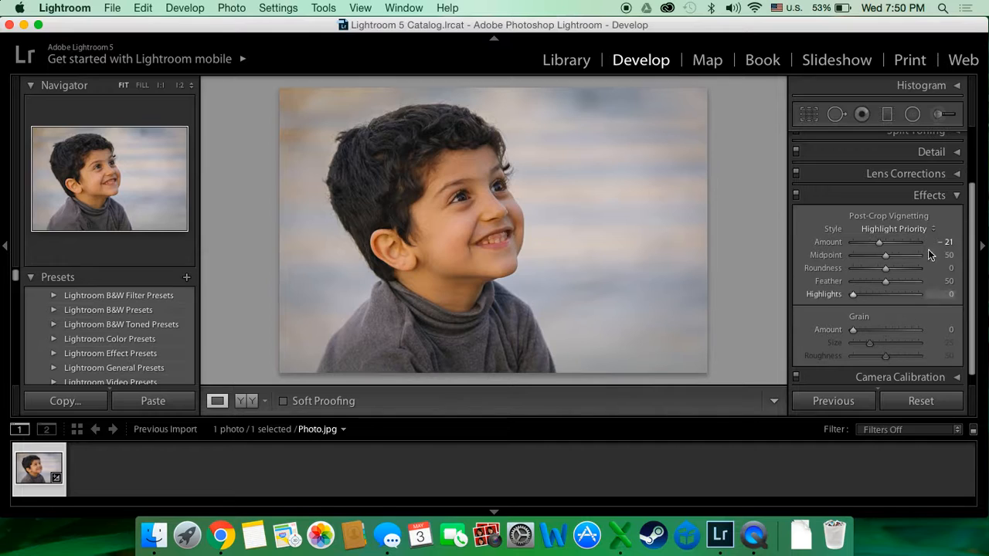
Try camera calibration Shadows Tint values of −100 and −90, and return the Tint to 0.
click(956, 197)
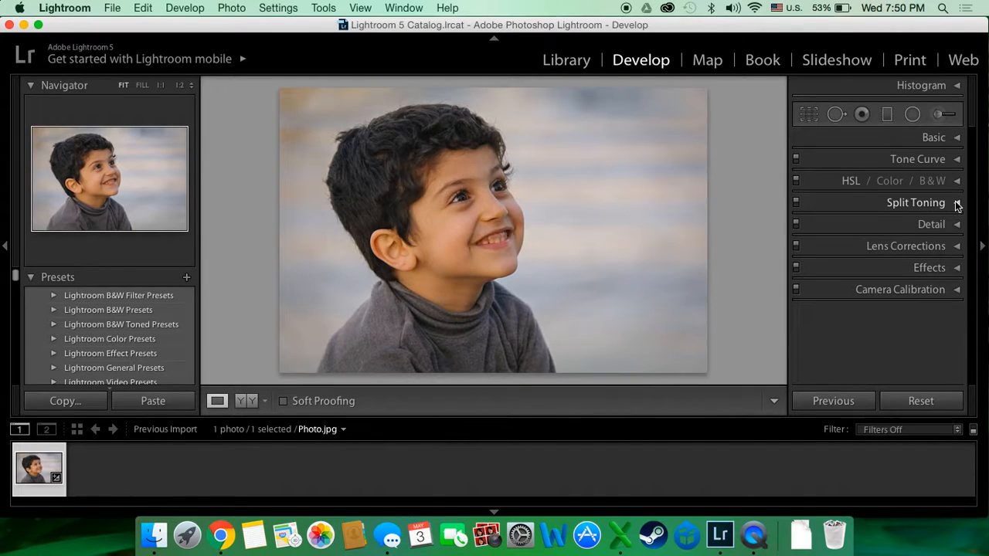
click(955, 294)
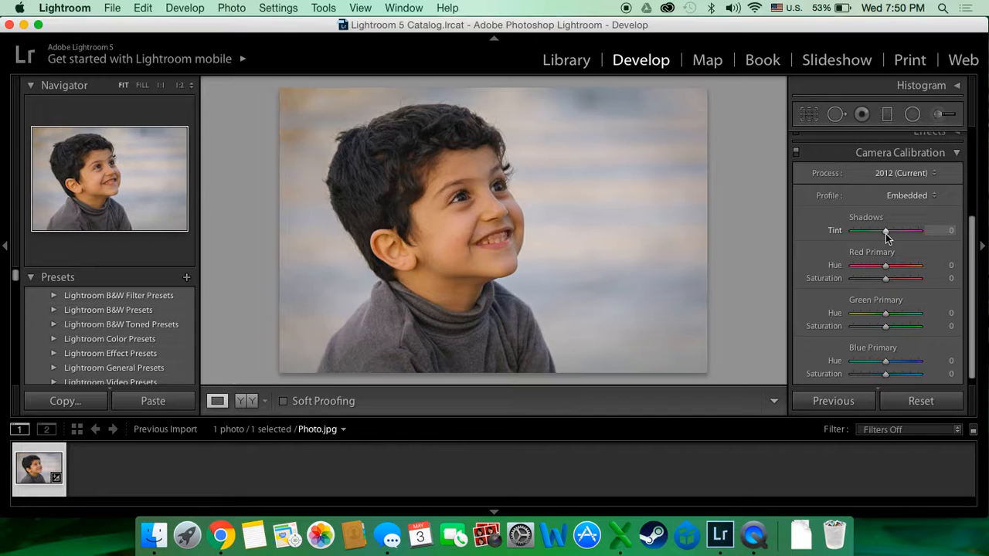
drag(886, 234, 851, 236)
double_click(854, 231)
click(955, 152)
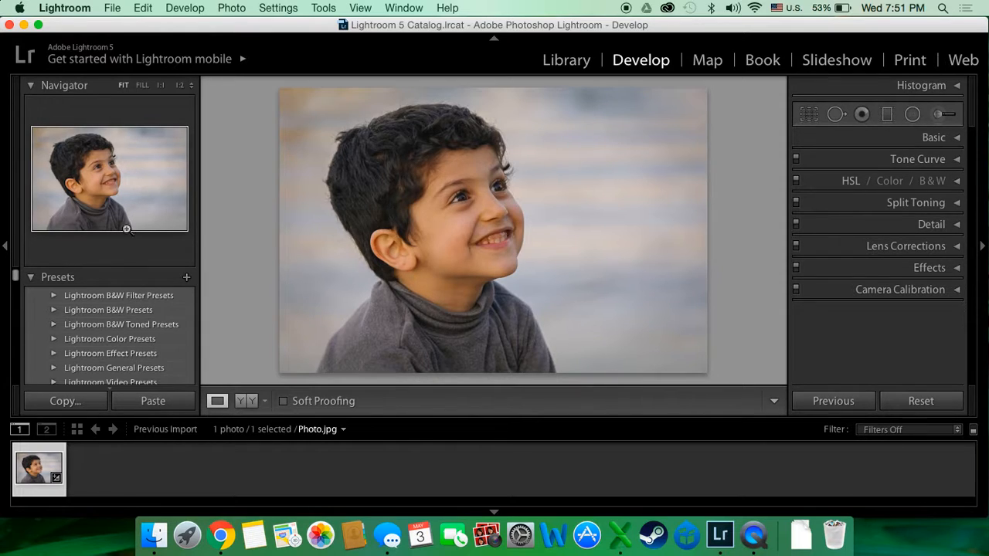
Collapse the History list and look through the available develop preset groups, including the user presets.
click(36, 275)
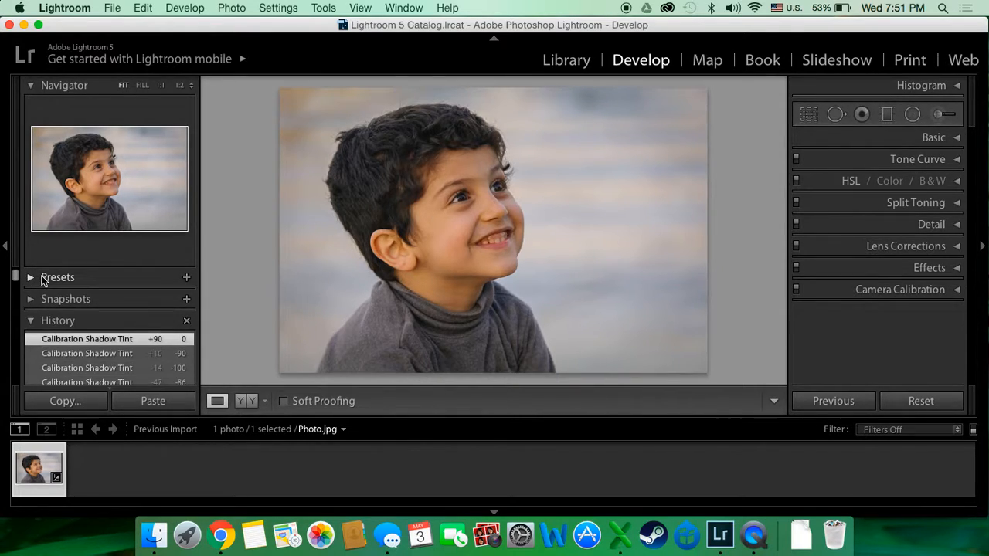
click(78, 322)
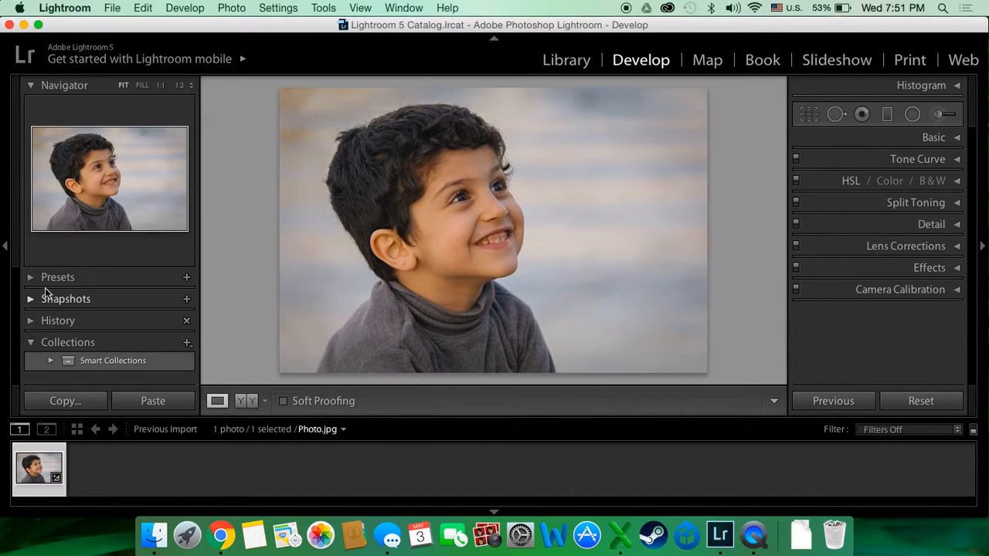
click(31, 279)
scroll(90, 338, down, 5)
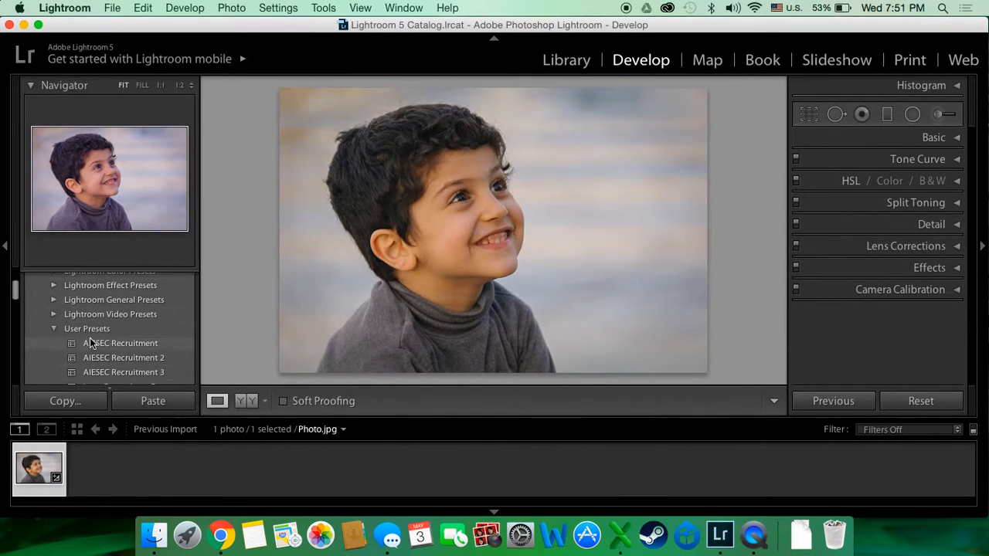
scroll(89, 337, up, 5)
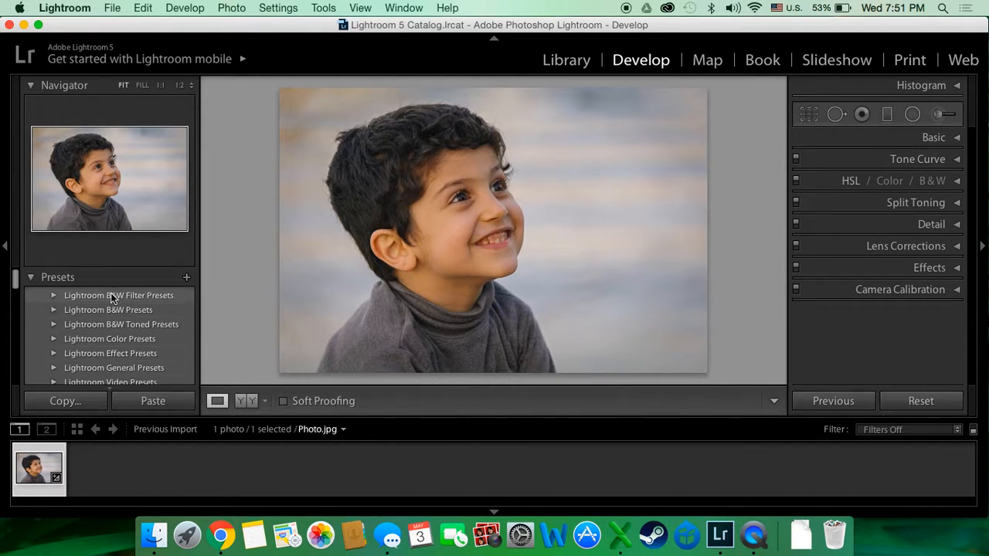
Try the Lightroom effect presets Grain - Heavy, Grain - Light, Grain - Medium and Rounded Corners Black on the portrait.
click(55, 353)
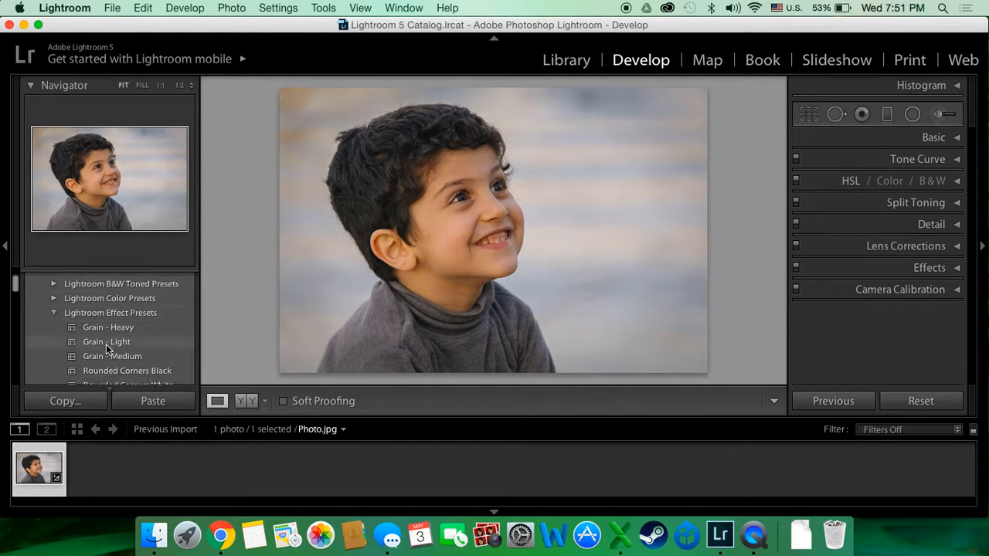
click(116, 320)
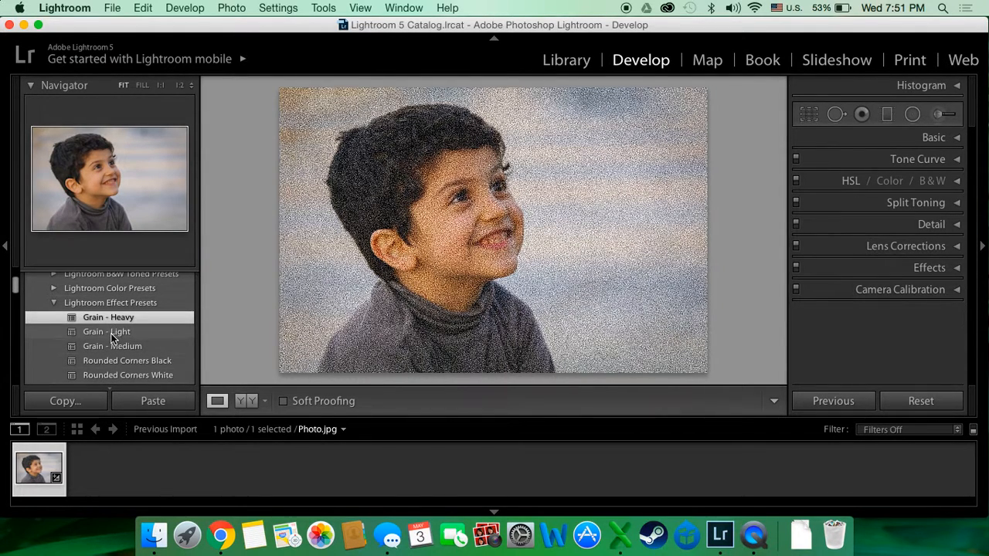
click(110, 333)
click(112, 347)
click(122, 363)
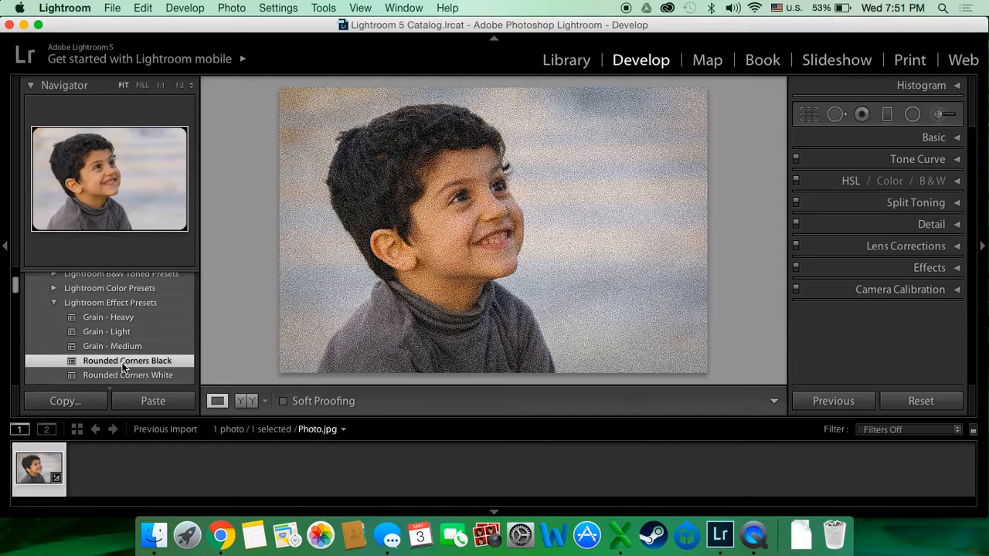
click(57, 308)
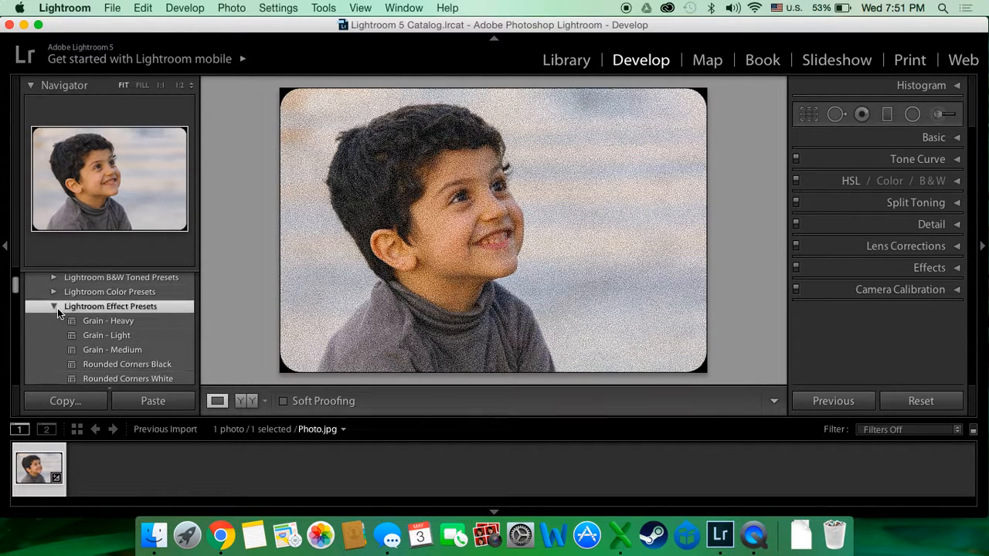
scroll(57, 308, up, 2)
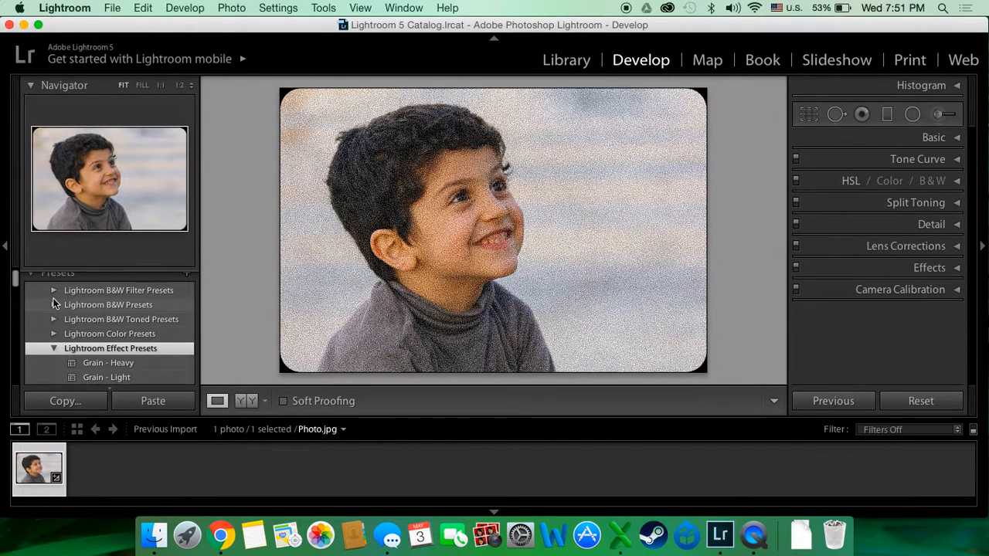
Undo the applied grain and rounded-corner presets.
key(super+z)
key(super+z)
key(super+z)
key(super+z)
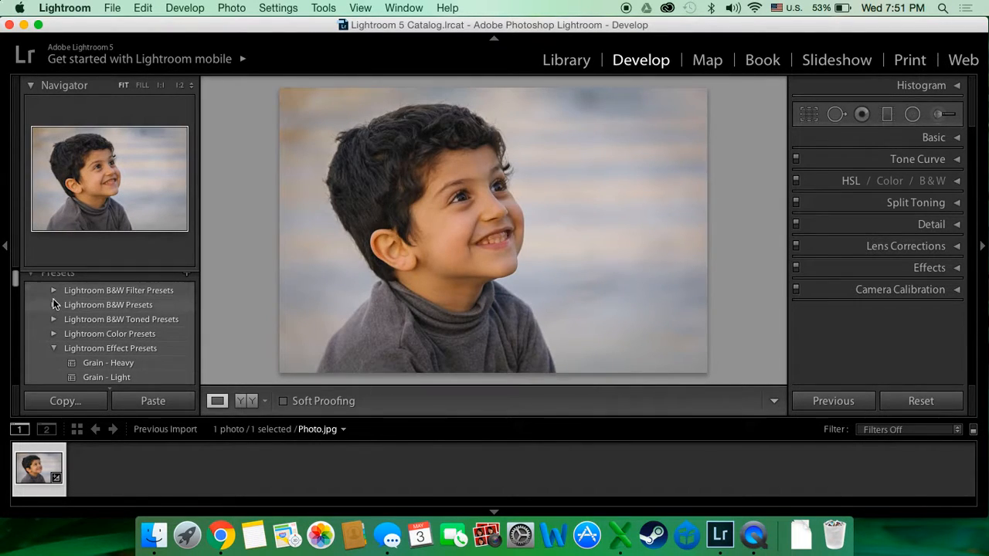
Try the Lightroom color presets Aged Photo, Bleach Bypass, Cold Tone, Cross Process 1 and Cross Process 2 on the portrait.
click(51, 333)
click(88, 347)
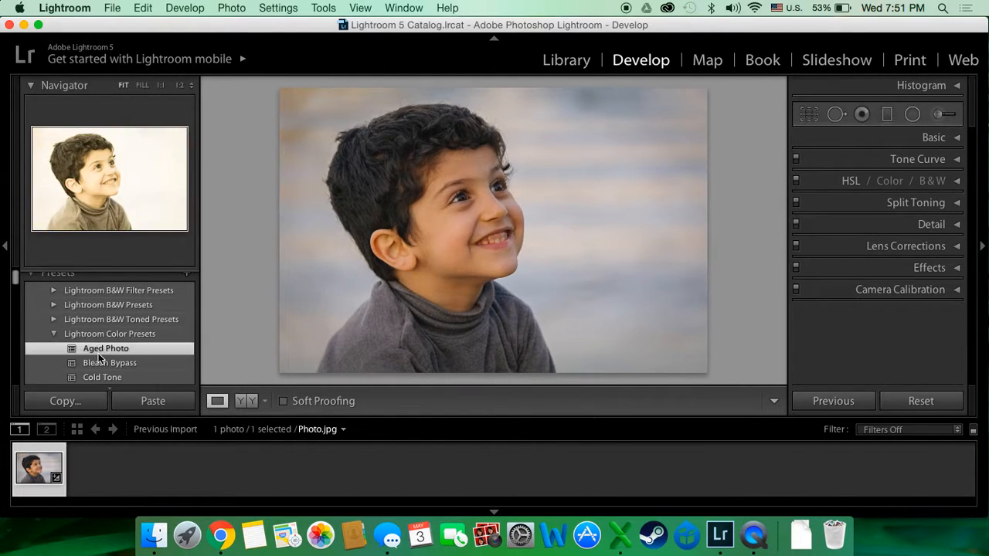
click(102, 364)
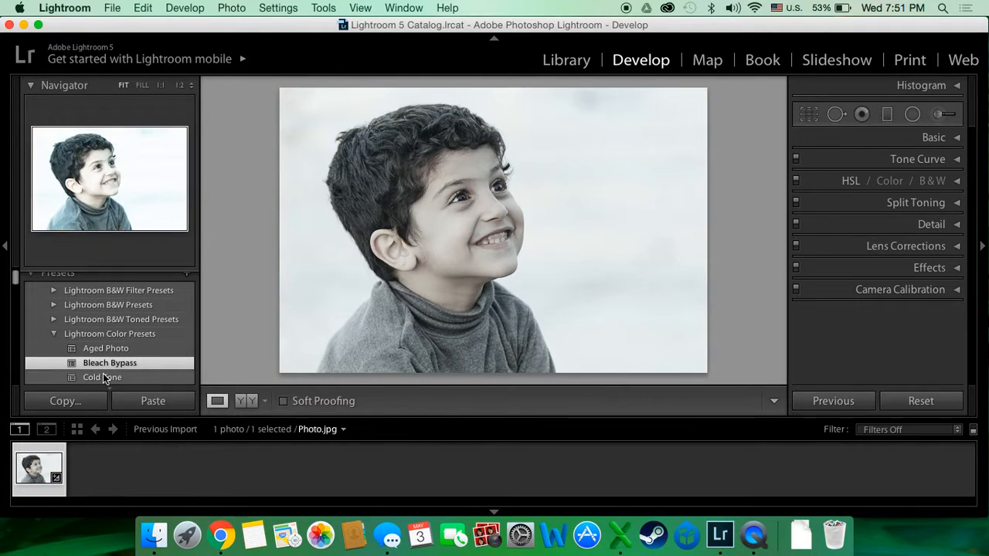
scroll(104, 363, down, 3)
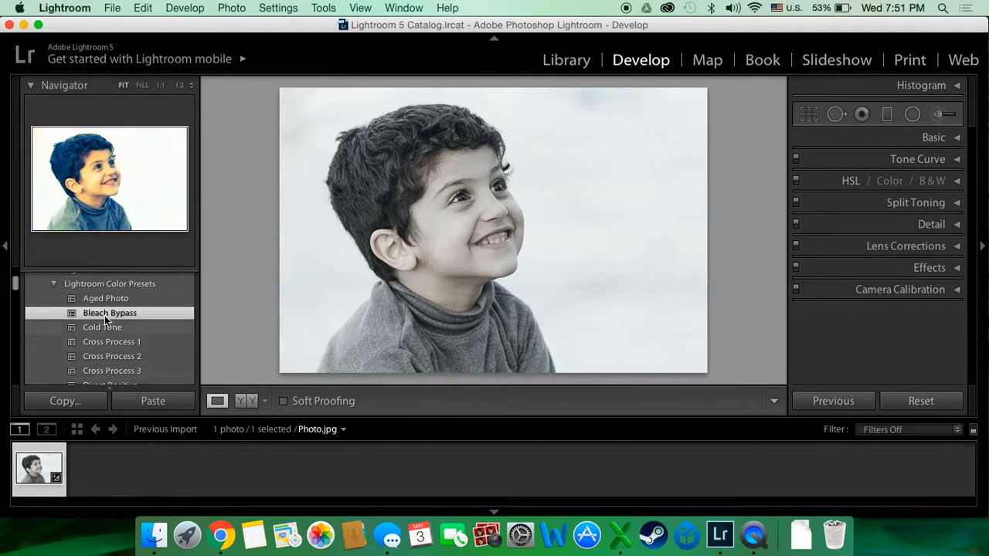
click(104, 328)
click(105, 343)
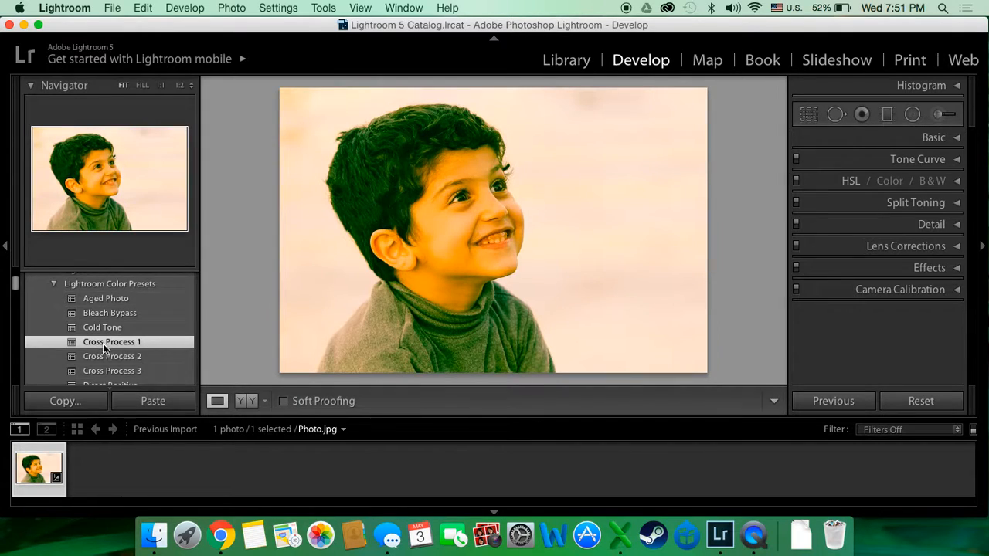
click(106, 356)
Try the Yesteryear color preset, apply Old Polar, and collapse the Presets list.
scroll(108, 373, down, 5)
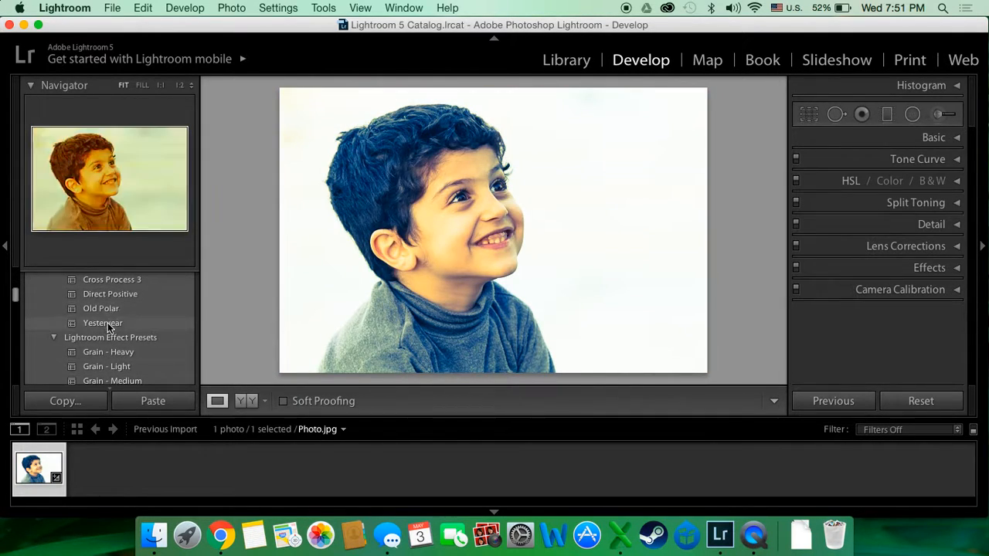
click(108, 323)
click(108, 311)
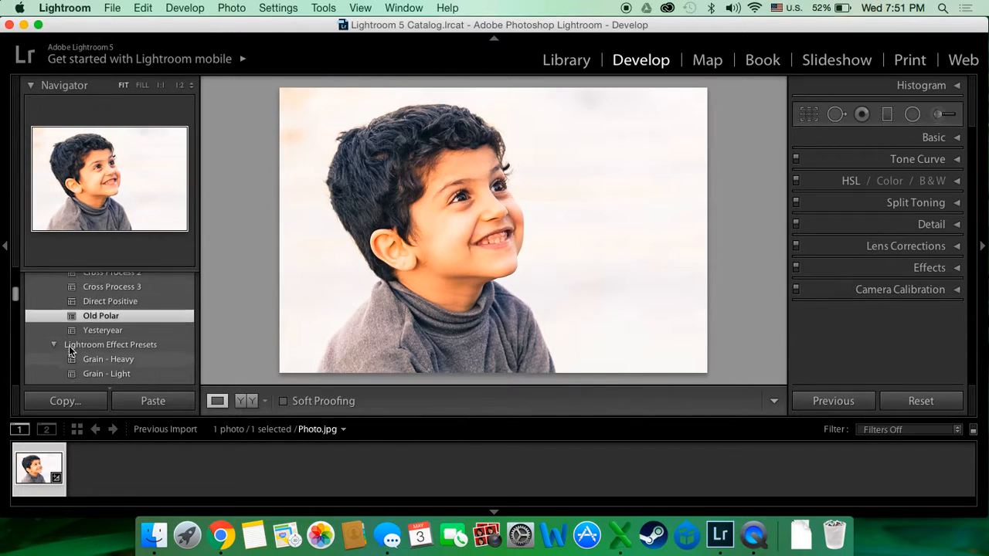
scroll(69, 346, up, 5)
click(32, 277)
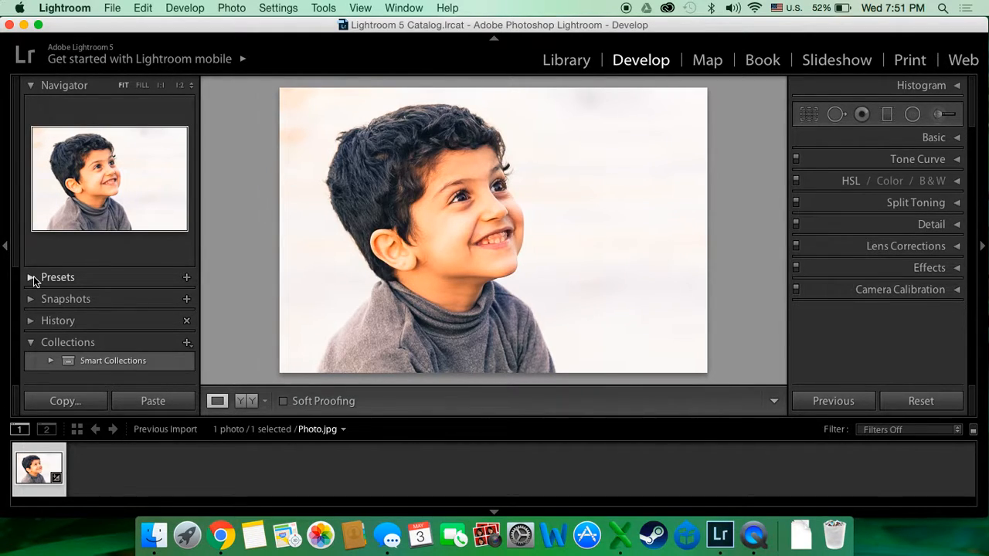
Show the portrait in a side-by-side before/after comparison and copy the Before settings to the After version.
click(252, 402)
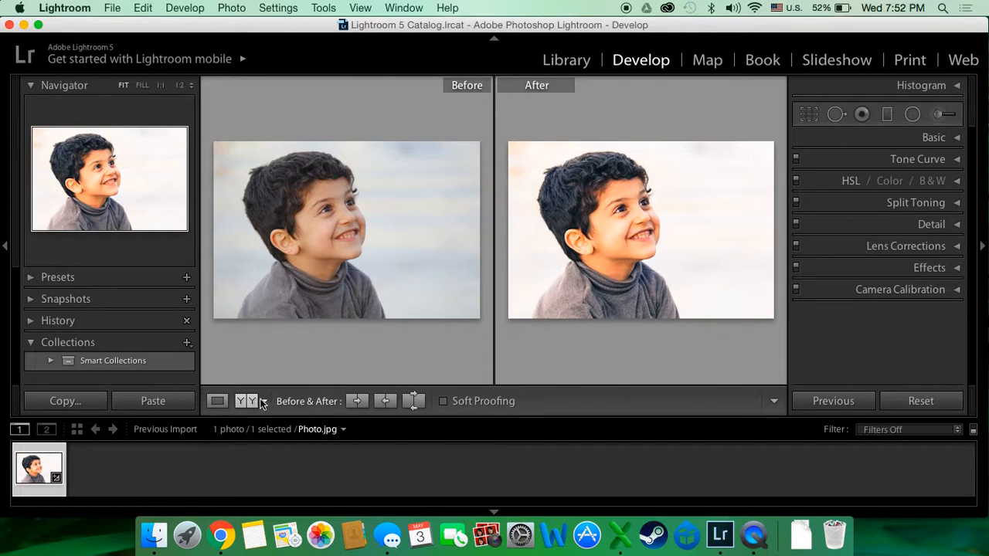
click(359, 407)
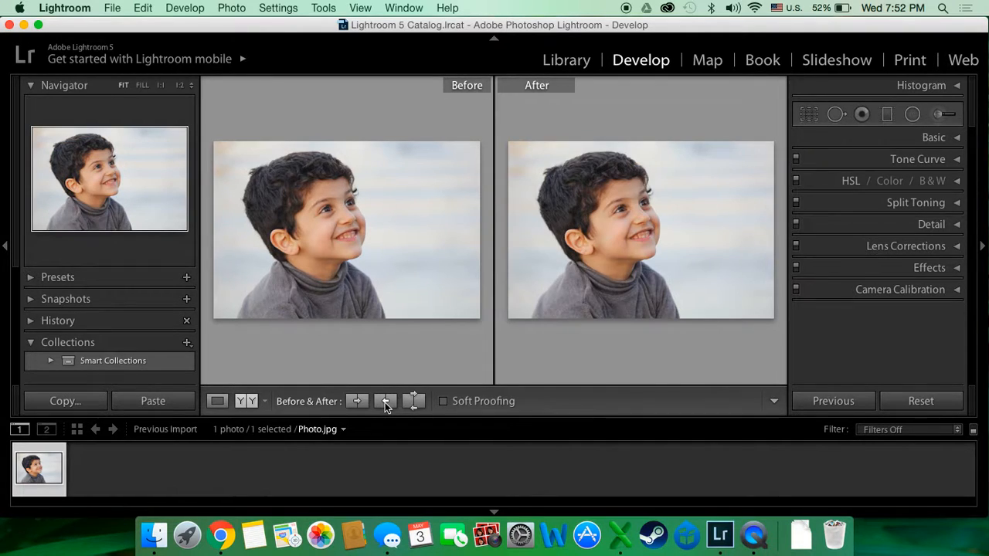
Compare the before and after versions in the vertical split, top/bottom and horizontal split layouts, and return to the single-photo view.
click(247, 401)
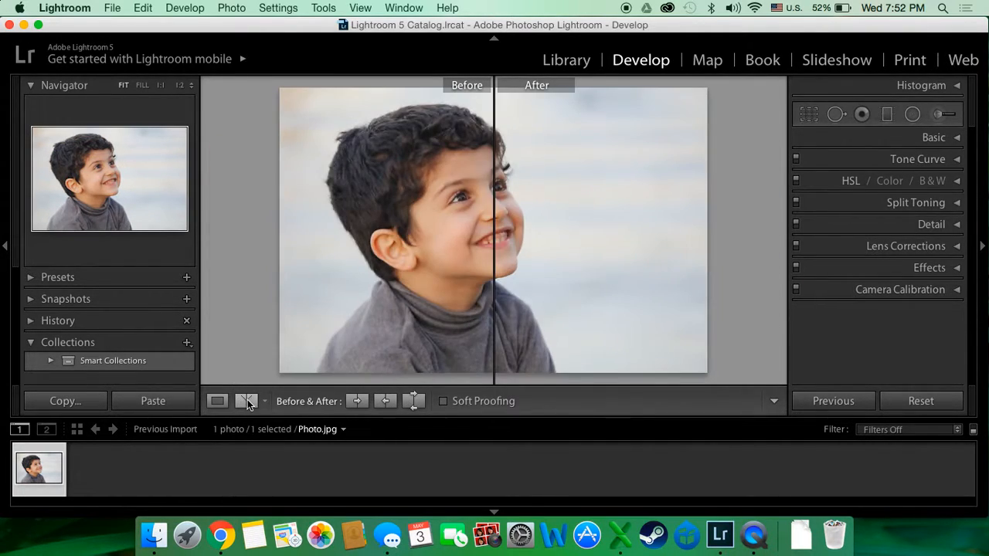
click(248, 401)
click(247, 402)
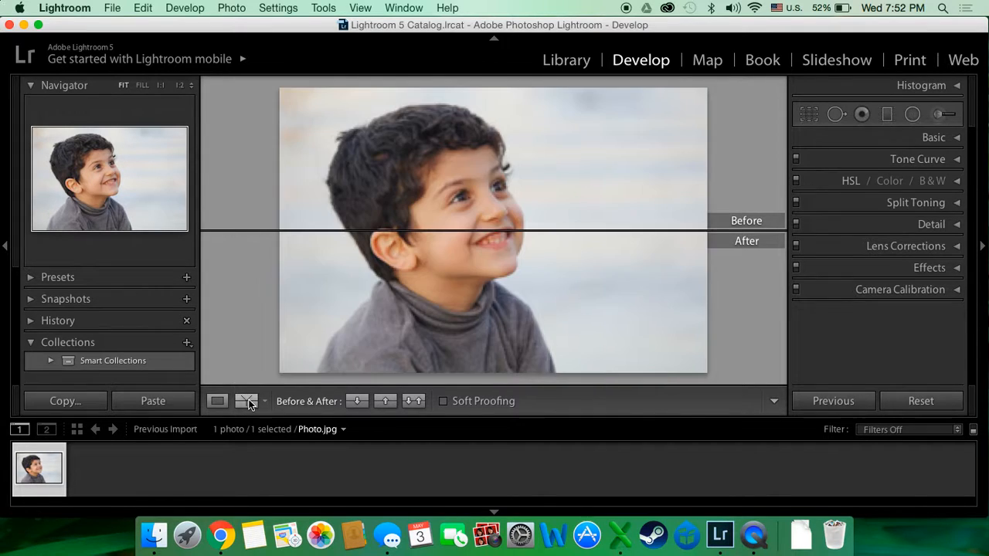
click(248, 401)
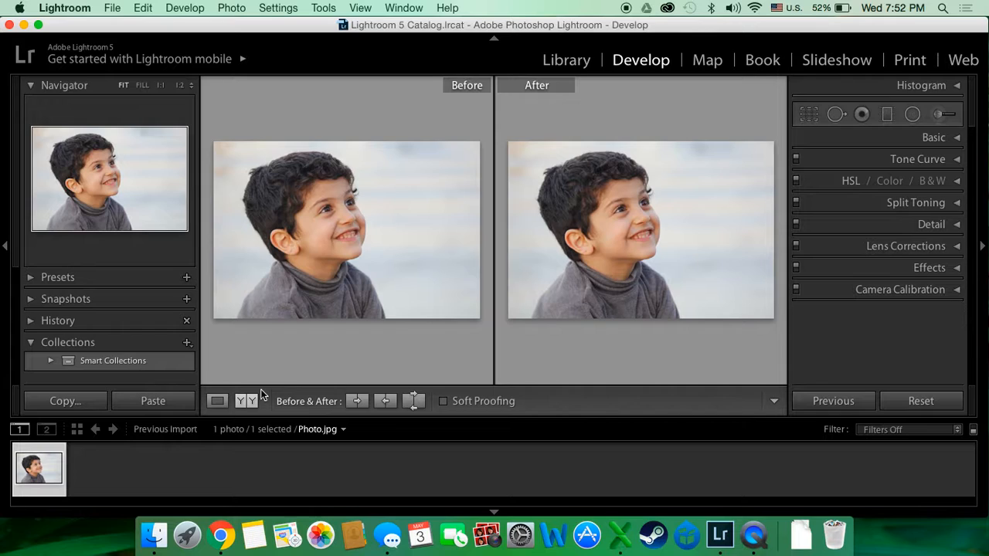
click(218, 402)
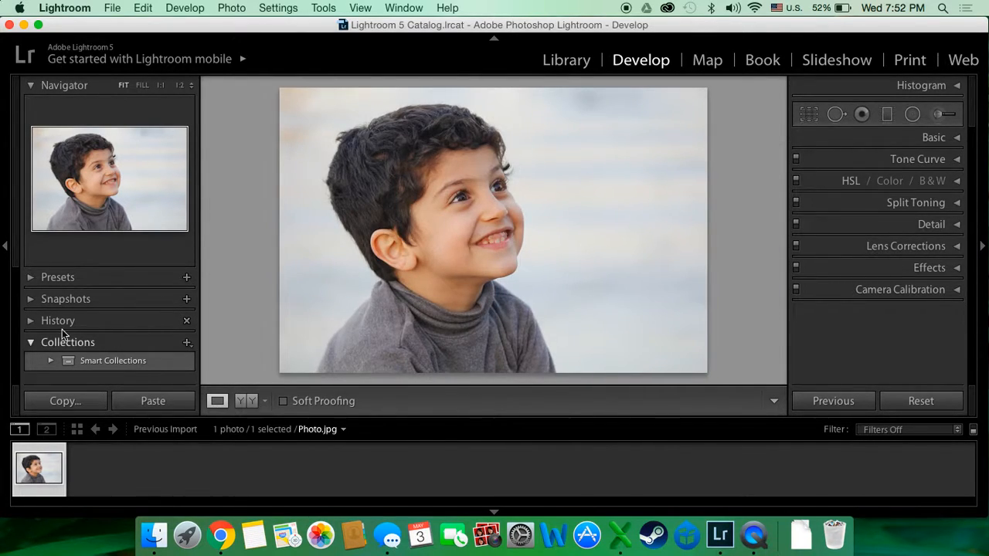
Try the Blue Hi-Contrast Filter B&W preset, and apply the Blue Filter preset to the portrait.
click(31, 278)
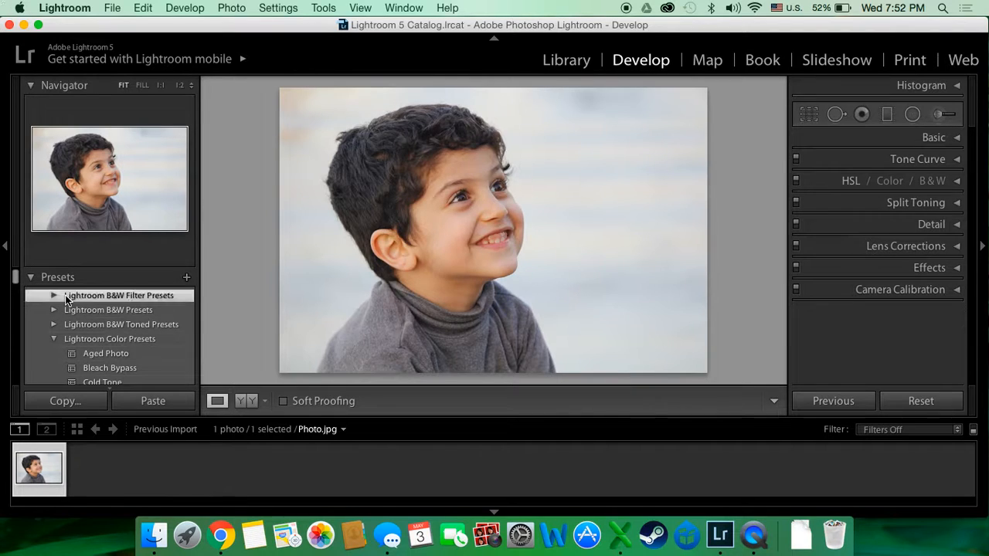
click(56, 299)
click(104, 325)
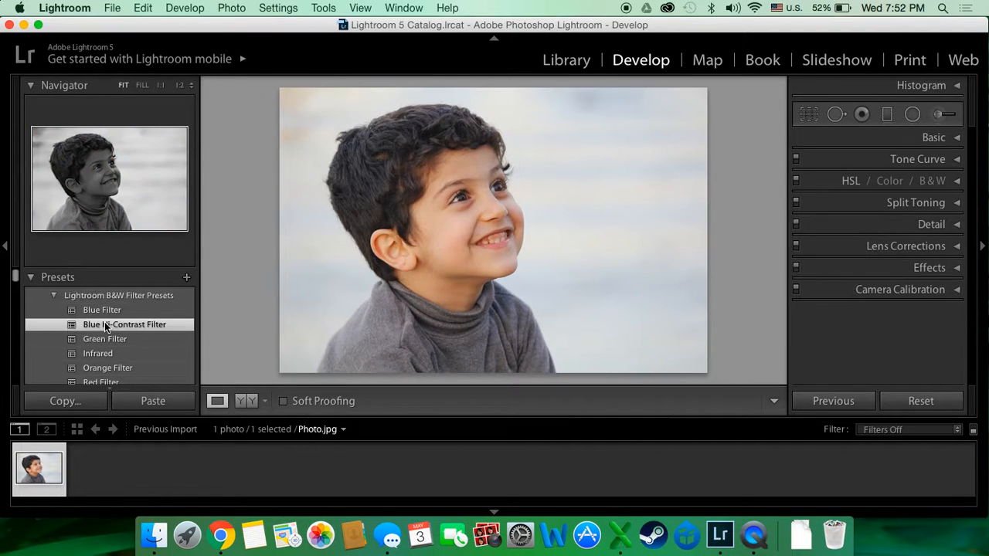
click(102, 310)
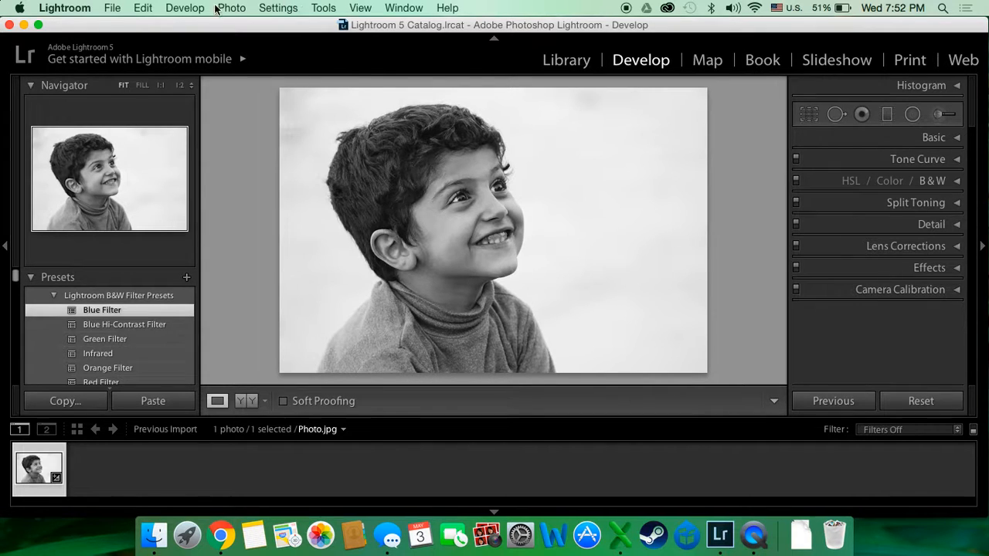
Open the export settings for the portrait and review the location, naming, file format, sizing, sharpening, metadata and watermark options.
click(113, 9)
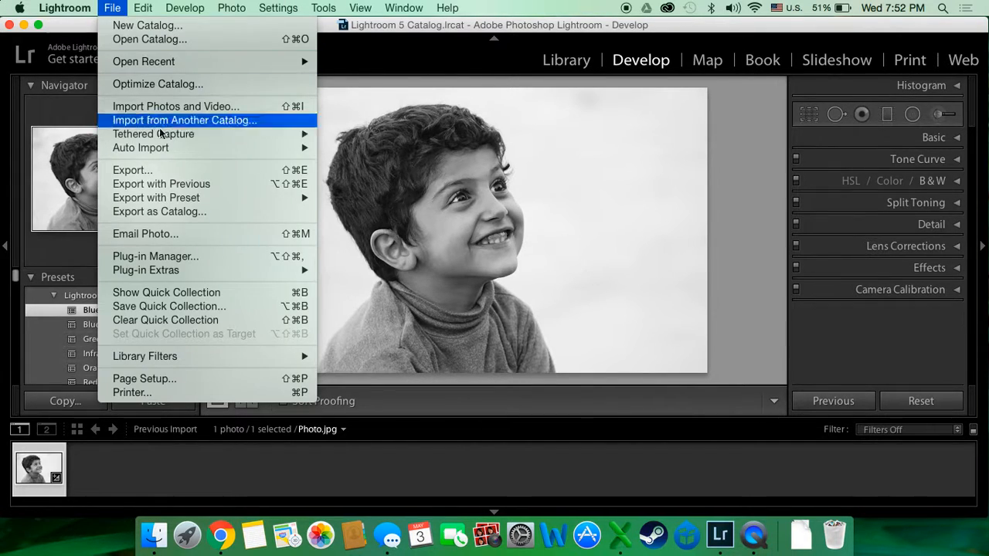
click(159, 170)
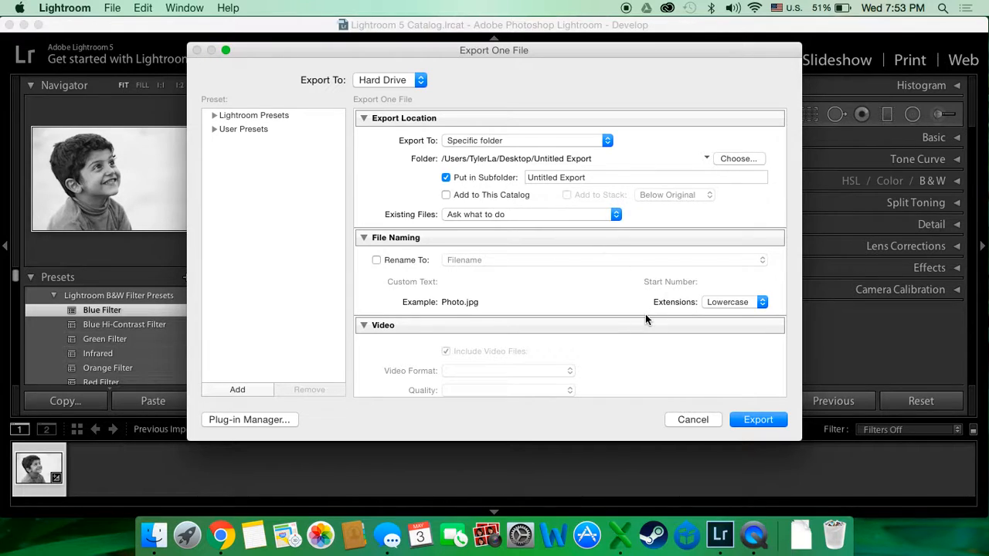
scroll(646, 319, down, 5)
scroll(646, 319, up, 3)
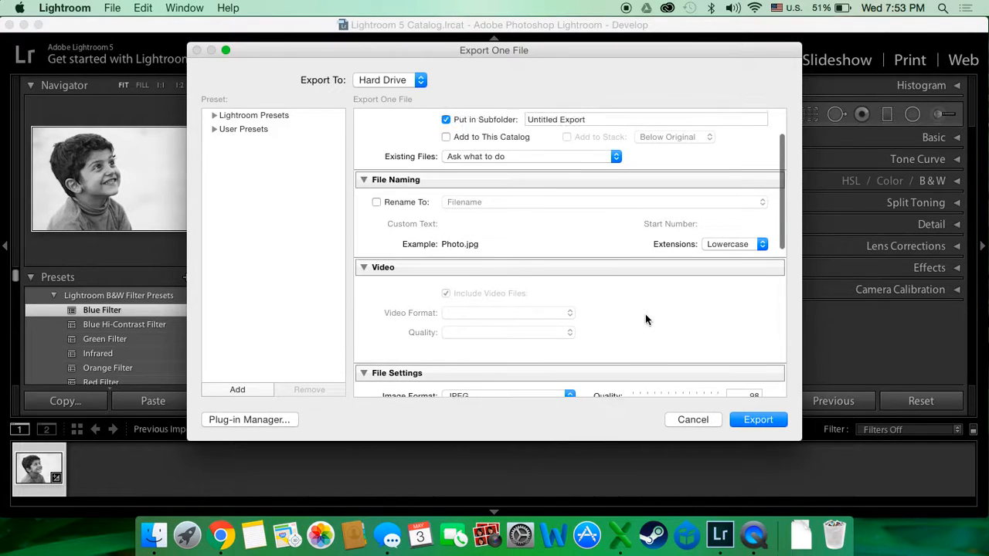
scroll(646, 319, down, 5)
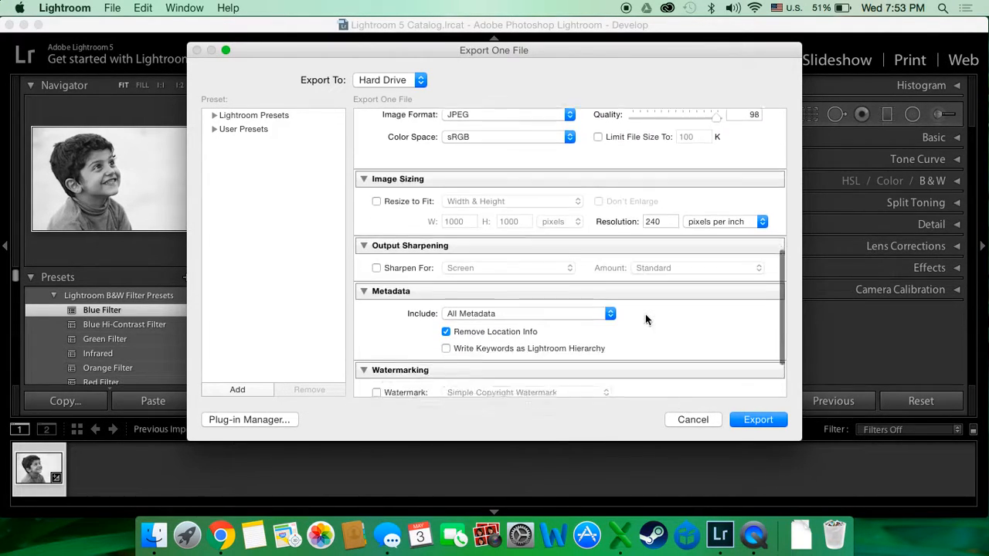
scroll(646, 315, down, 3)
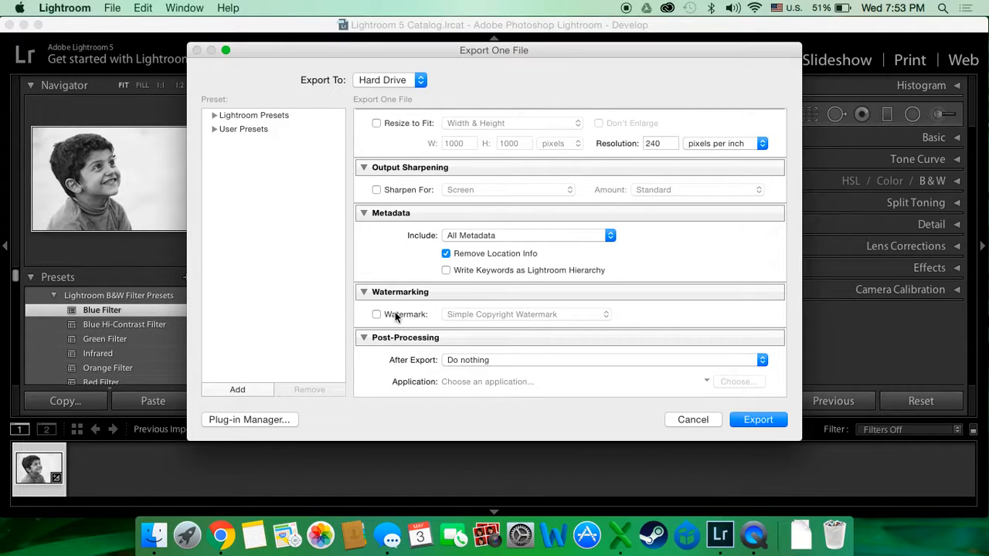
scroll(664, 342, up, 8)
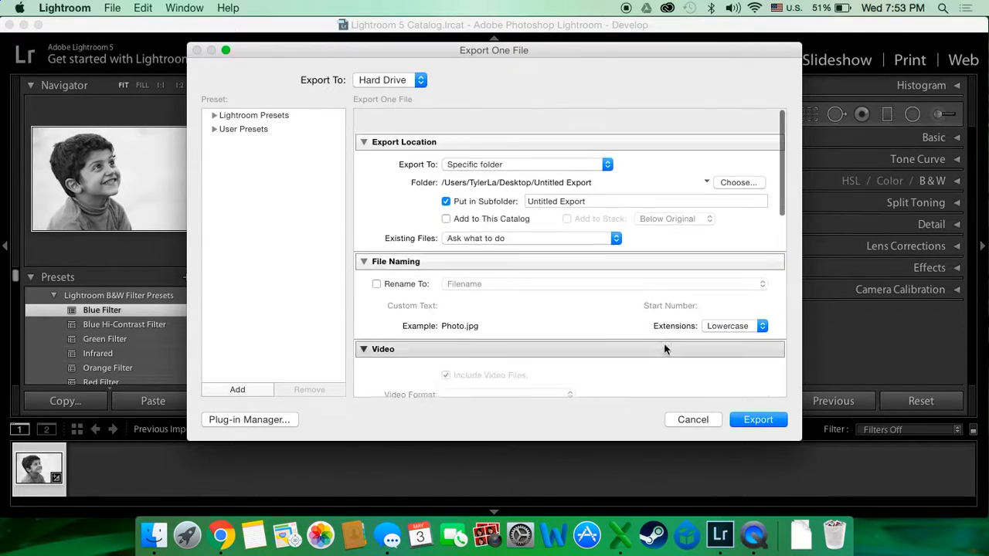
Export the portrait to the hard drive and open the nested Untitled Export folder from the desktop.
click(753, 420)
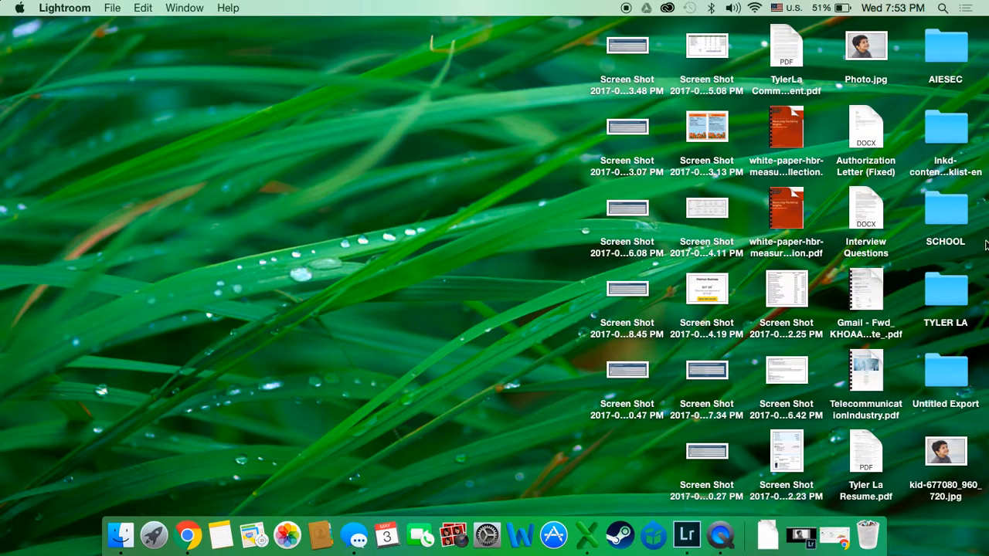
click(938, 393)
click(964, 361)
double_click(938, 373)
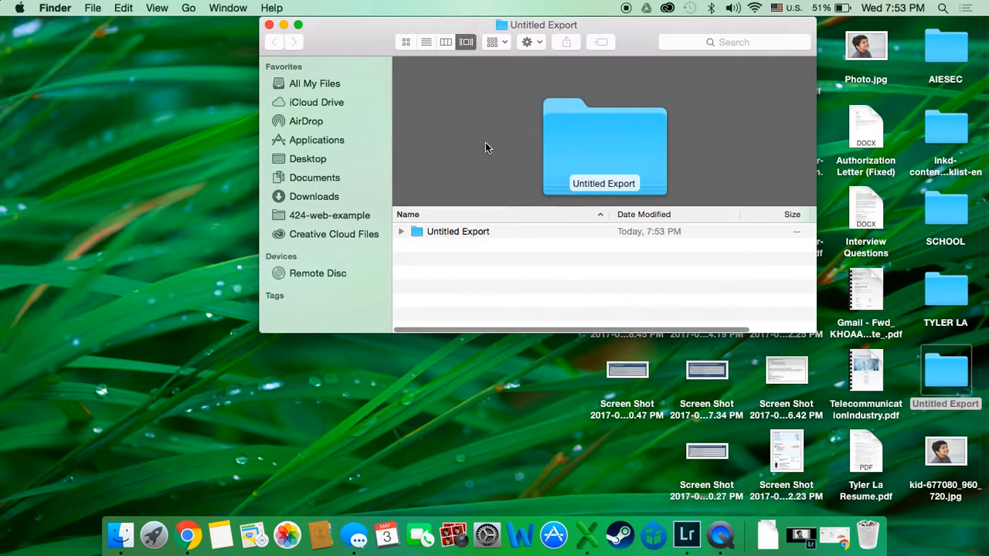
double_click(453, 232)
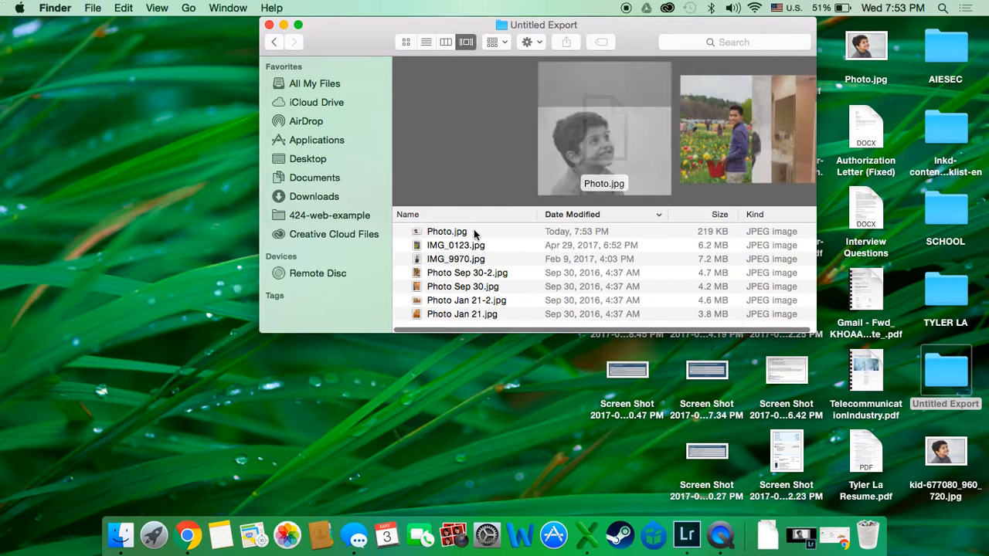
View the exported Photo.jpg in Preview, and close the image and the Untitled Export folder window.
click(467, 233)
double_click(467, 232)
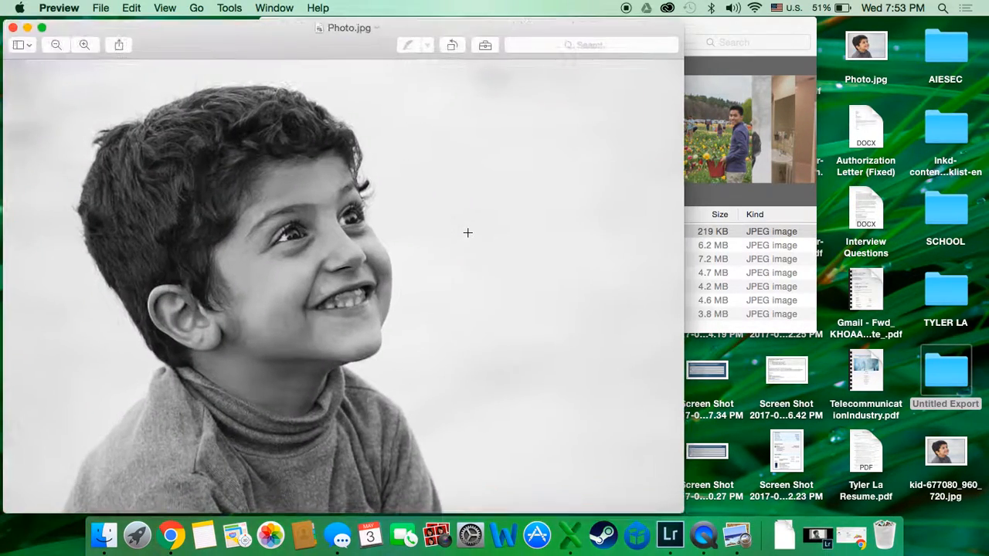
drag(328, 27, 394, 8)
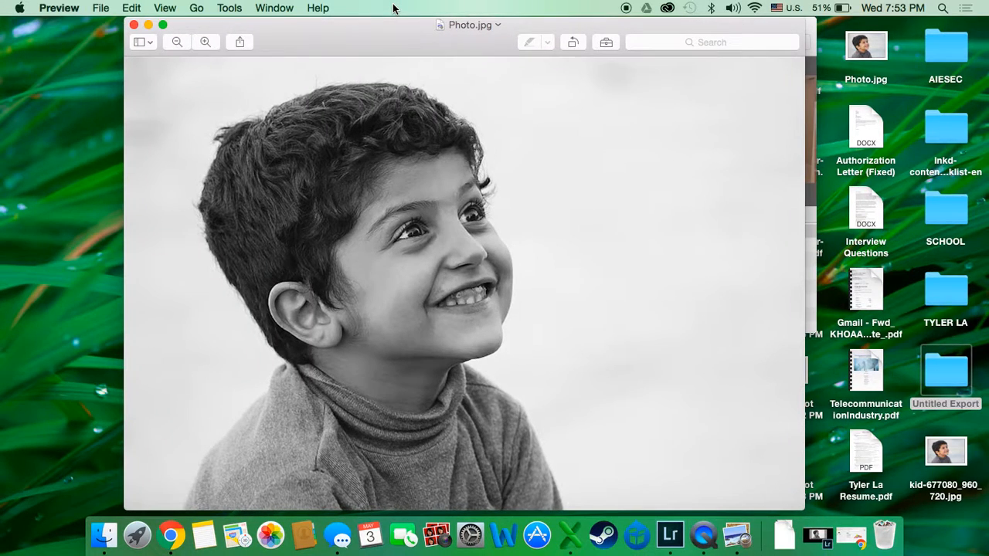
click(134, 25)
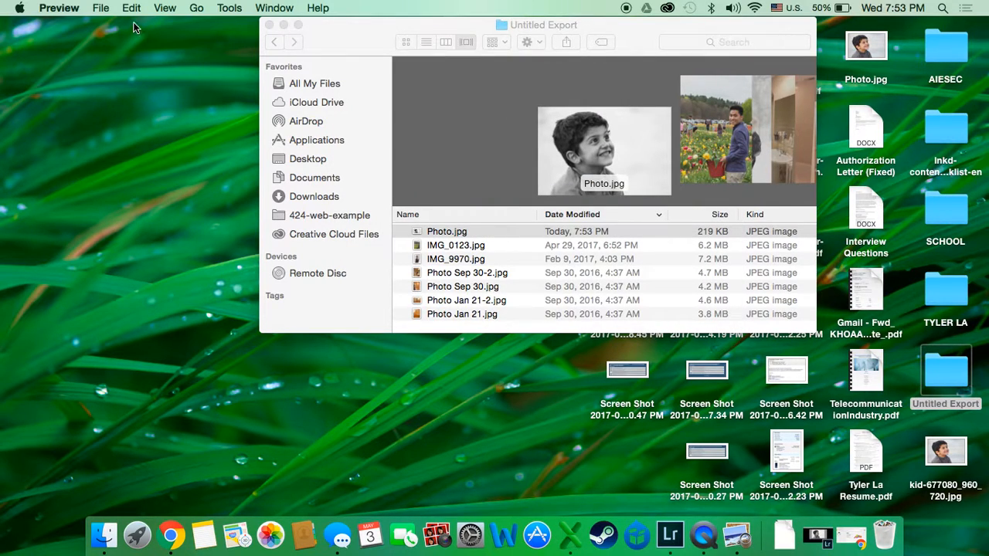
click(270, 26)
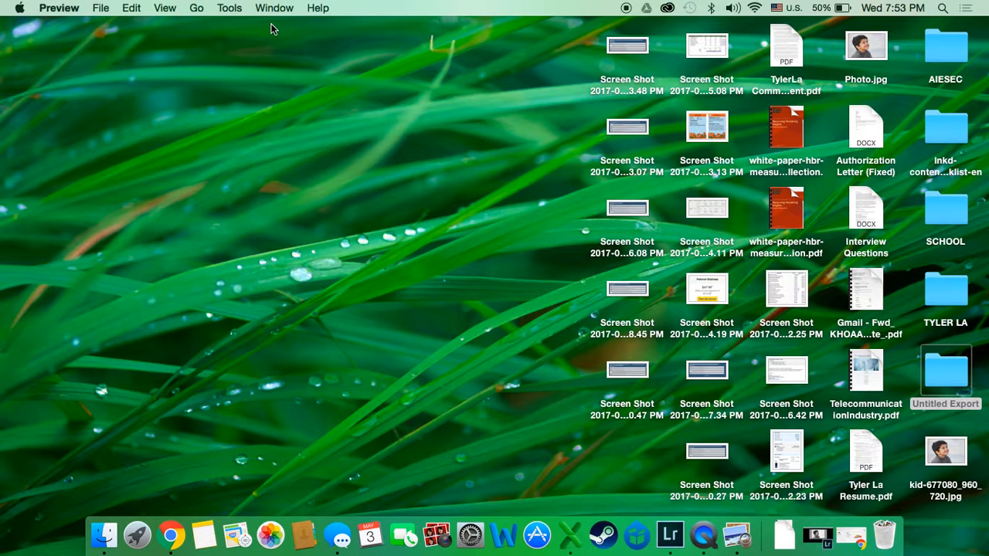
Switch to the Photoshop Lightroom presentation in Chrome and show its title slide.
click(853, 541)
click(112, 189)
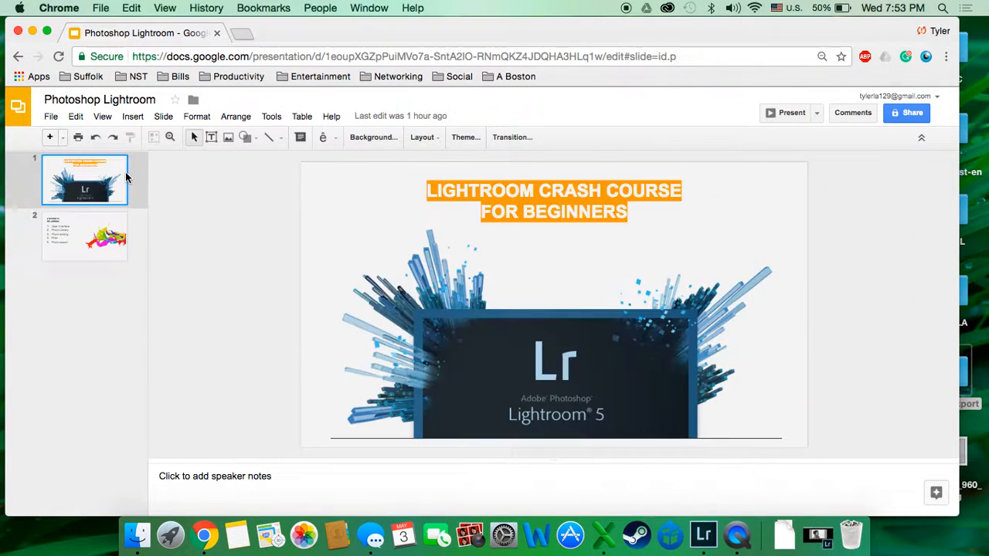